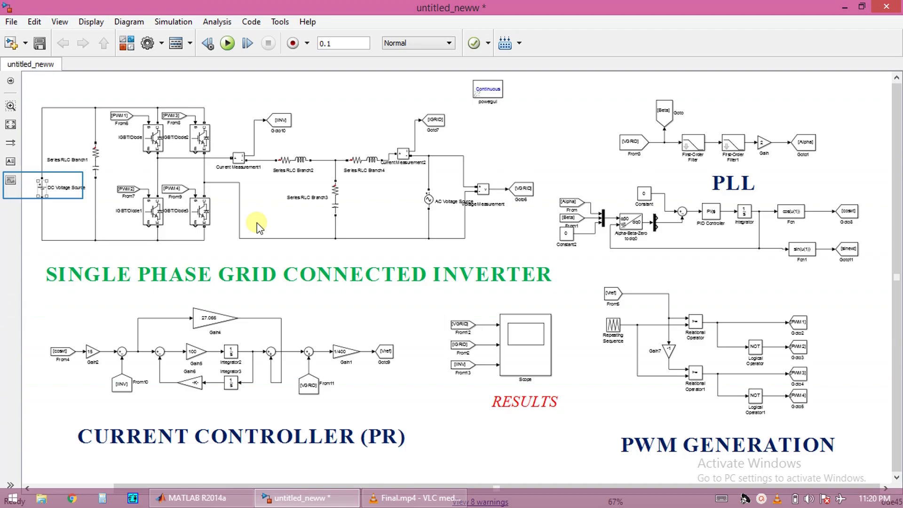
Review the 400 V DC voltage source and Series RLC Branch1 parameters without changes.
{"action": "double_click", "coordinate": [51, 185]}
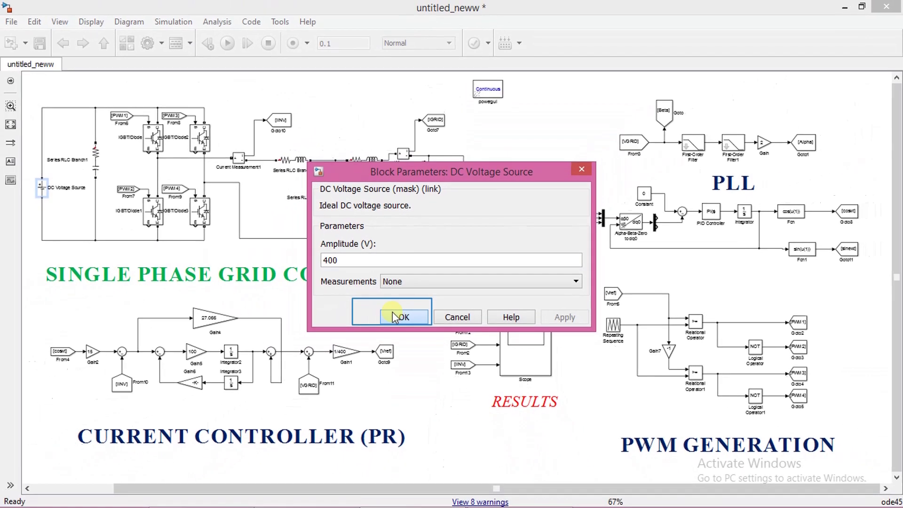
{"action": "left_click", "coordinate": [329, 378]}
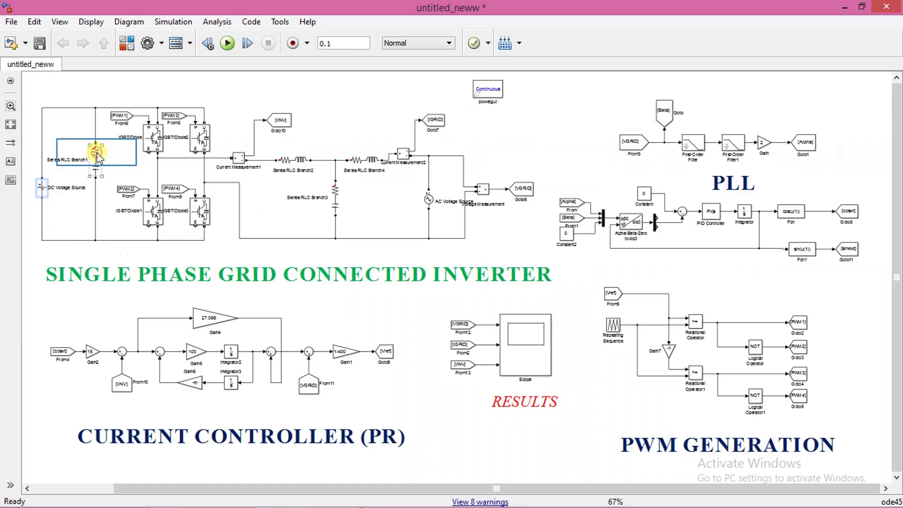
{"action": "left_click", "coordinate": [97, 154]}
{"action": "double_click", "coordinate": [97, 155]}
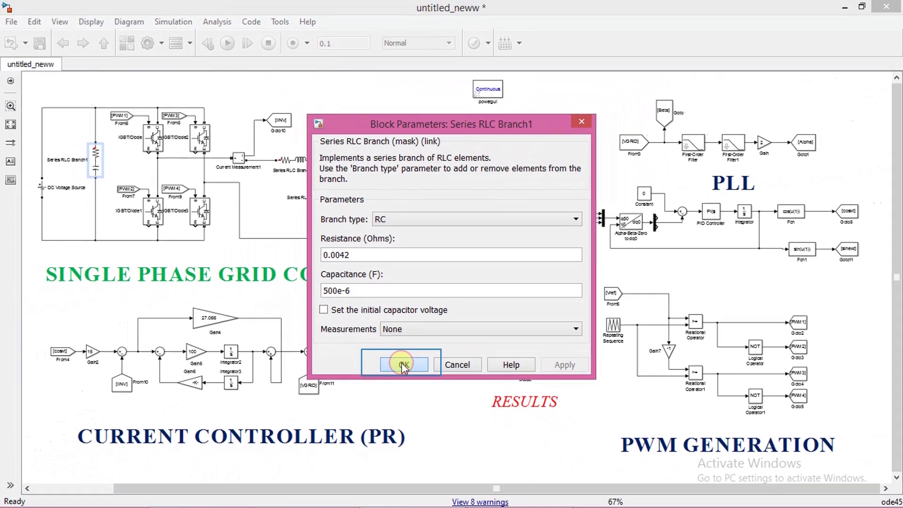
{"action": "left_click", "coordinate": [397, 481]}
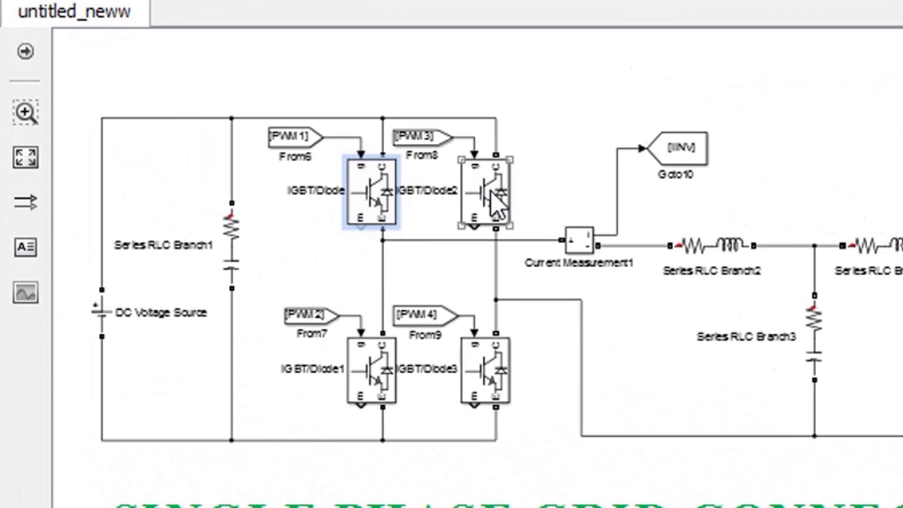
Identify the IGBT/Diode switches and Current Measurement1, and check the IINV Goto tag.
{"action": "left_click", "coordinate": [492, 193]}
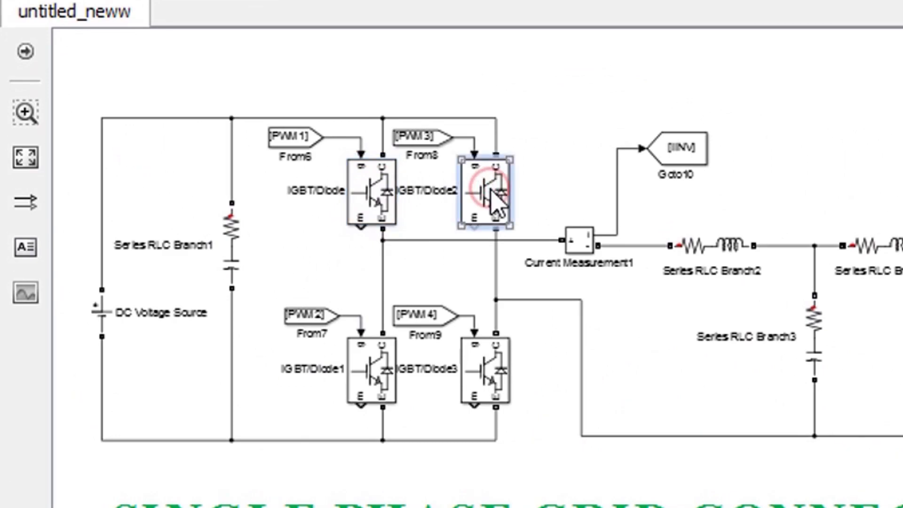
{"action": "left_click", "coordinate": [359, 369]}
{"action": "left_click", "coordinate": [489, 383]}
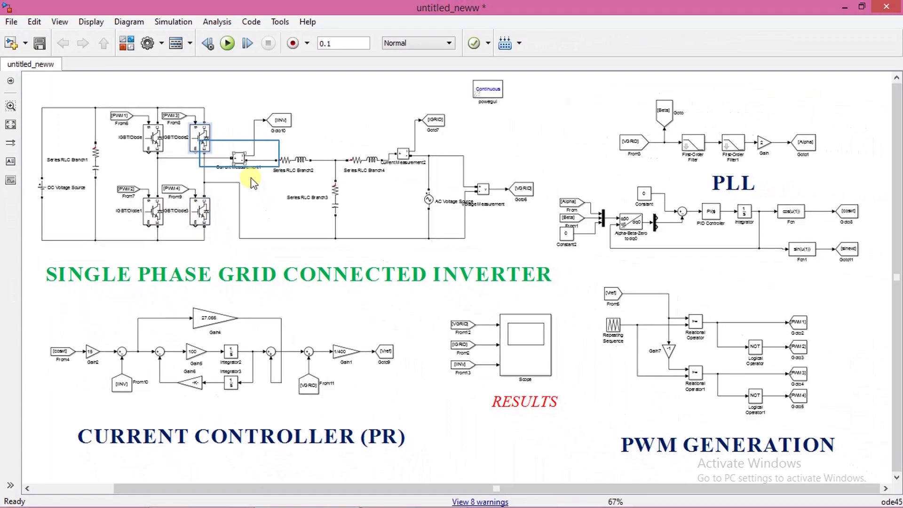
{"action": "left_click", "coordinate": [240, 157]}
{"action": "left_click", "coordinate": [278, 121]}
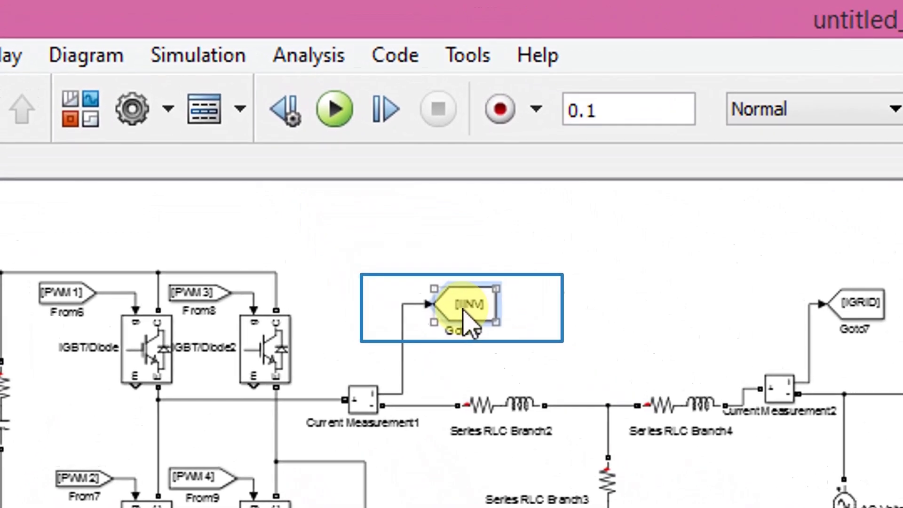
{"action": "double_click", "coordinate": [464, 311]}
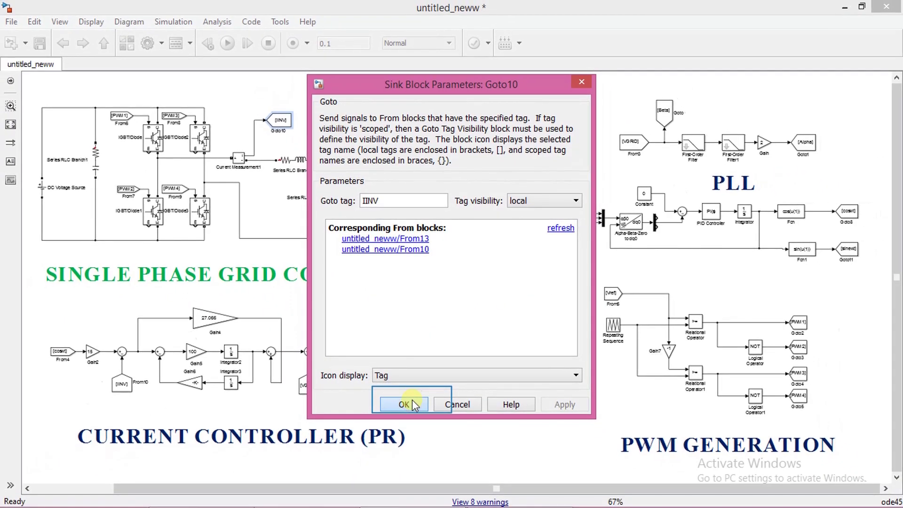
{"action": "left_click", "coordinate": [406, 404]}
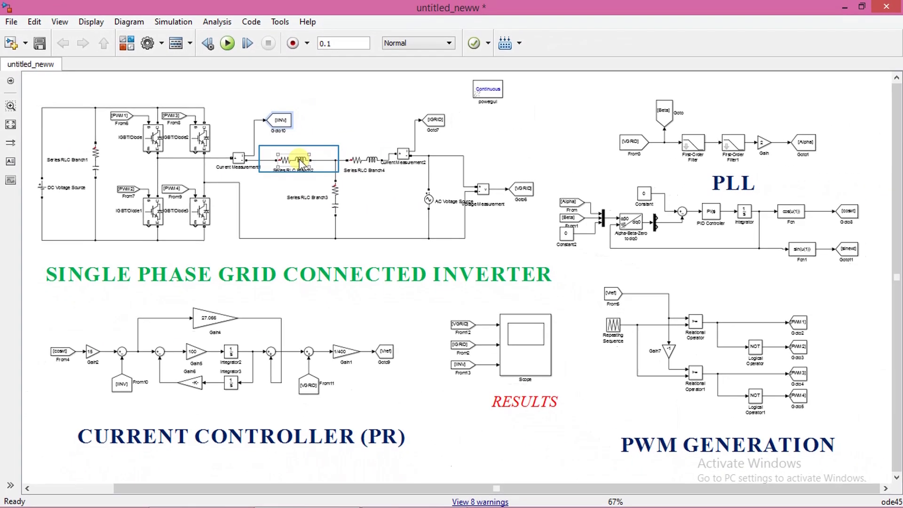
Review the Series RLC Branch2, Branch3 and Branch4 parameters, leaving them unchanged.
{"action": "double_click", "coordinate": [301, 162]}
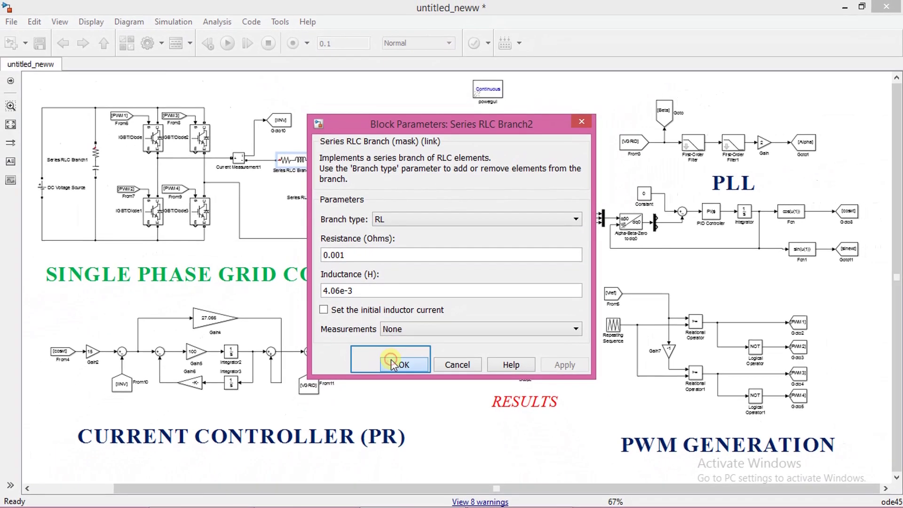
{"action": "left_click", "coordinate": [391, 359]}
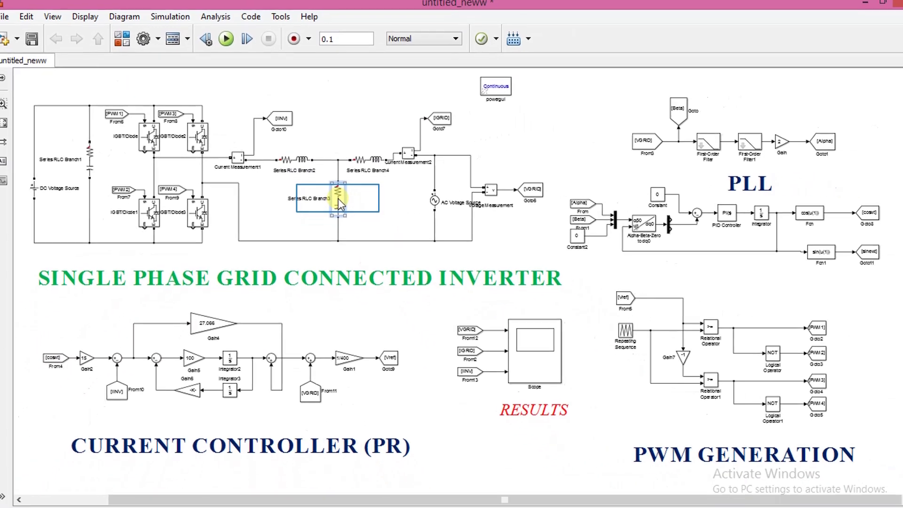
{"action": "double_click", "coordinate": [339, 198]}
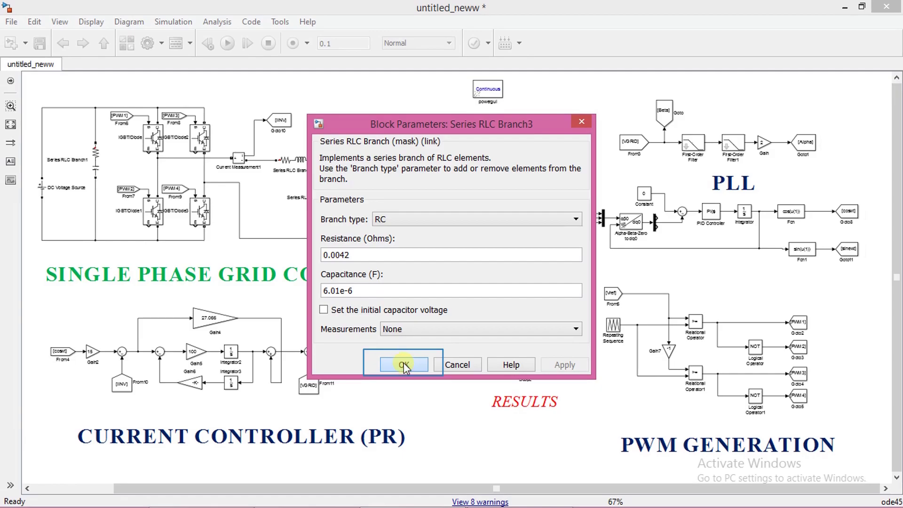
{"action": "left_click", "coordinate": [403, 363]}
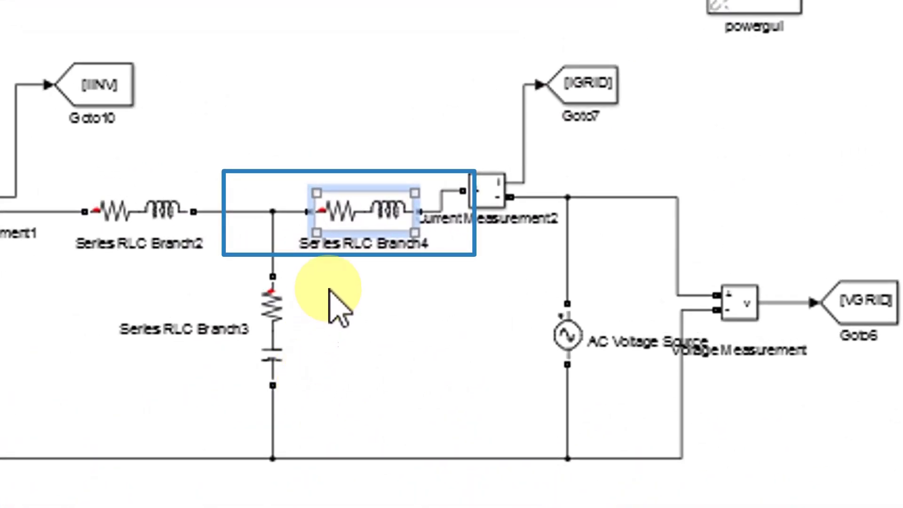
{"action": "double_click", "coordinate": [360, 163]}
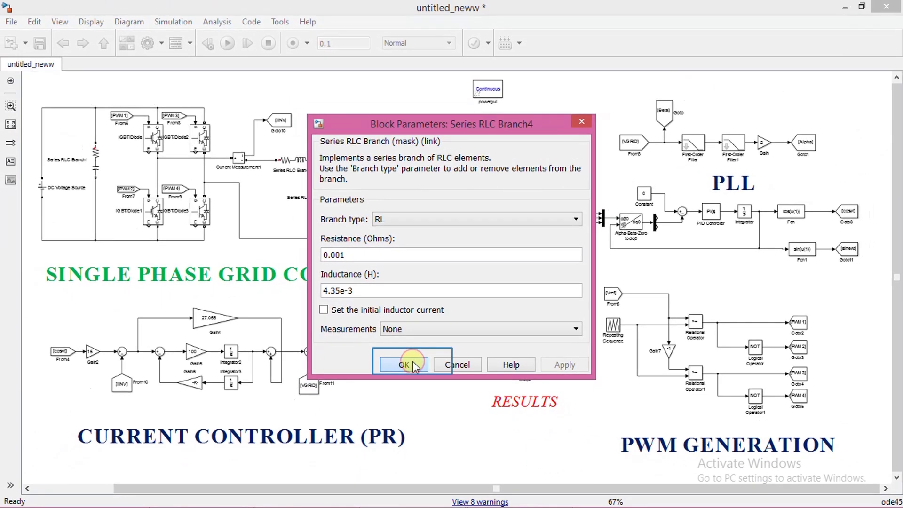
{"action": "left_click", "coordinate": [403, 484]}
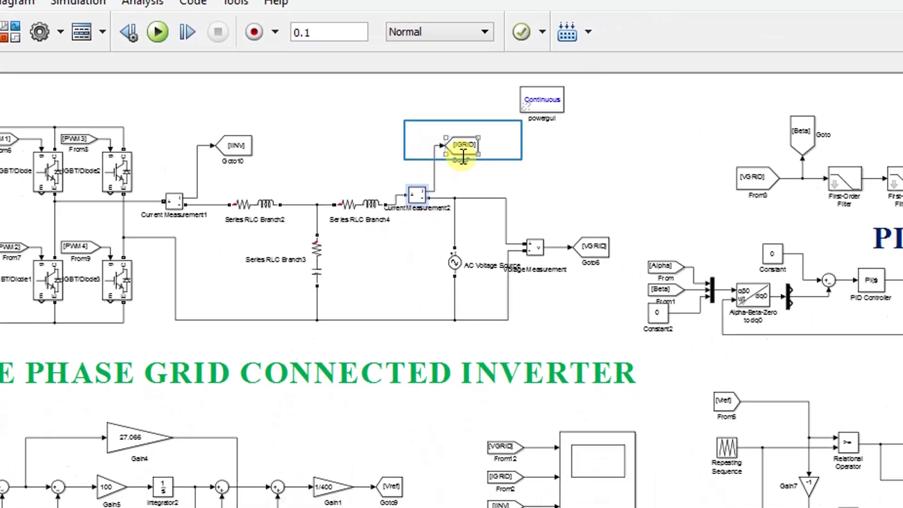
Check the IGRID Goto tag and the grid AC voltage source settings.
{"action": "double_click", "coordinate": [433, 120]}
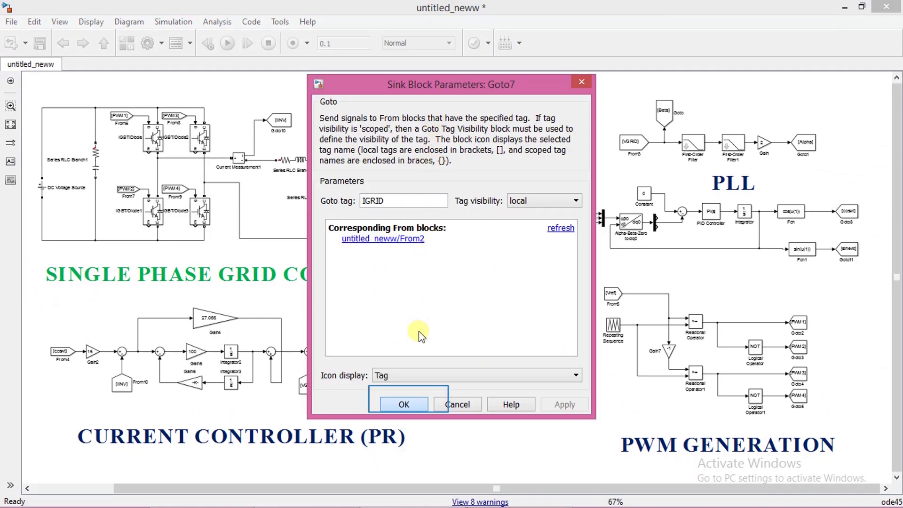
{"action": "left_click", "coordinate": [406, 403]}
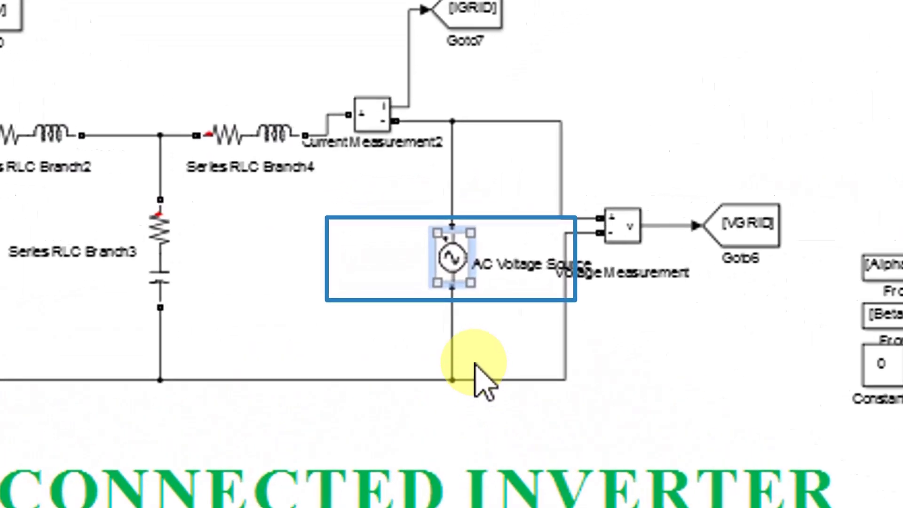
{"action": "left_click", "coordinate": [452, 256]}
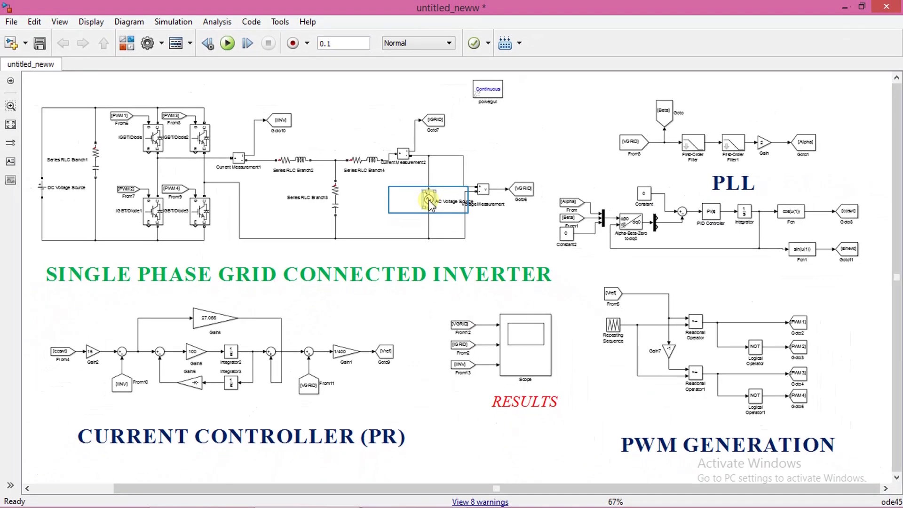
{"action": "double_click", "coordinate": [449, 253]}
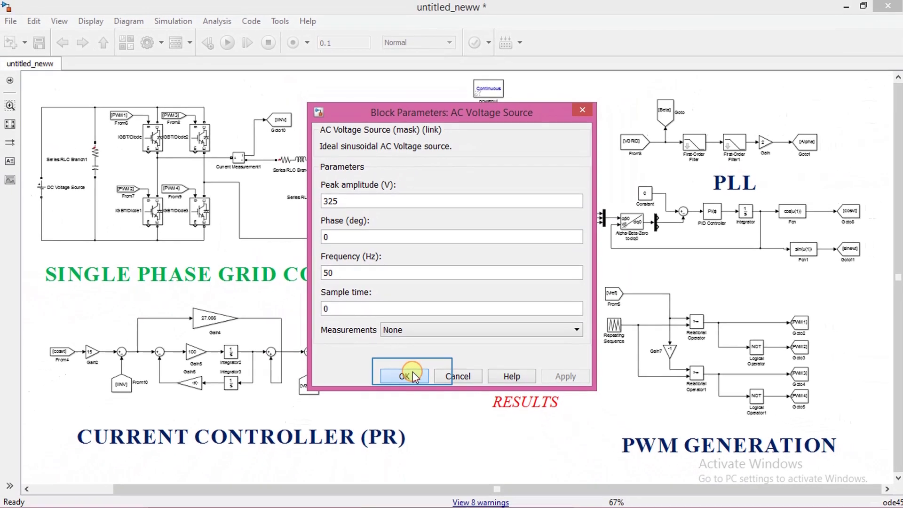
{"action": "left_click", "coordinate": [452, 502]}
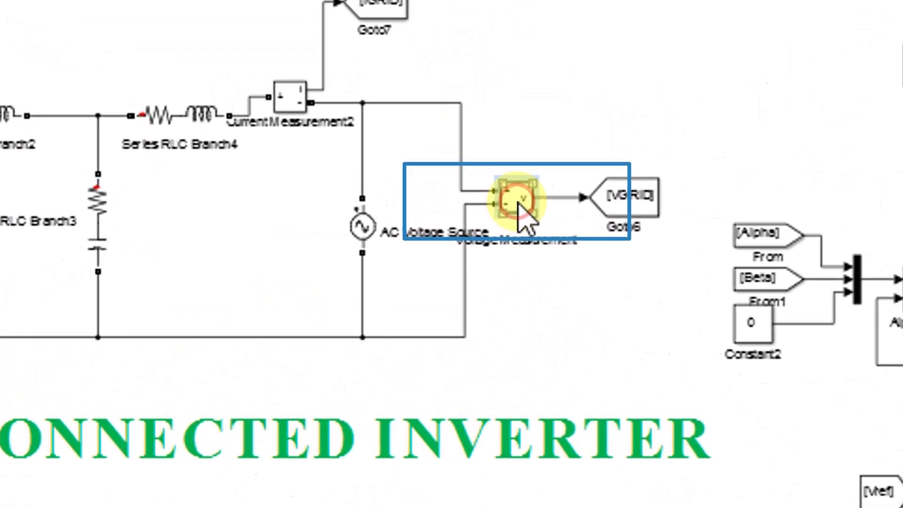
Trace the grid voltage measurement to the VGRID tag and check the From3 tag.
{"action": "left_click", "coordinate": [486, 191]}
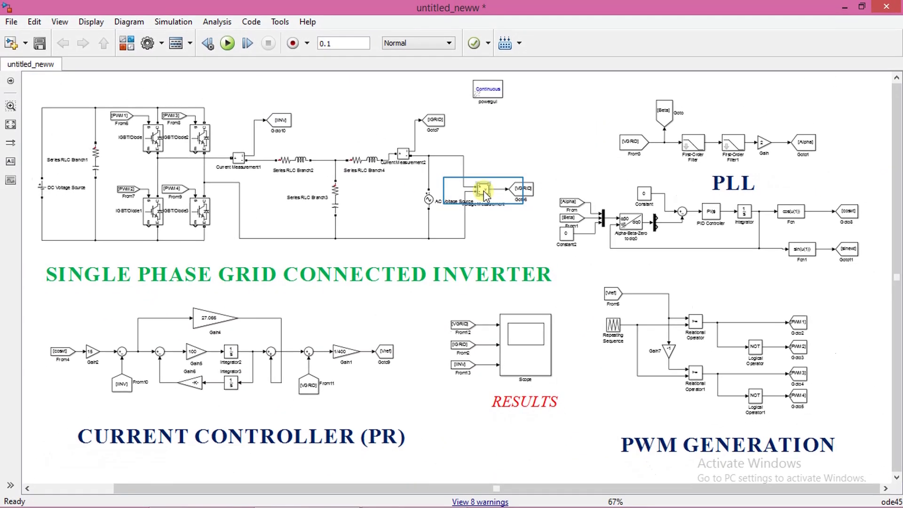
{"action": "left_click_drag", "start_coordinate": [484, 191], "coordinate": [514, 201]}
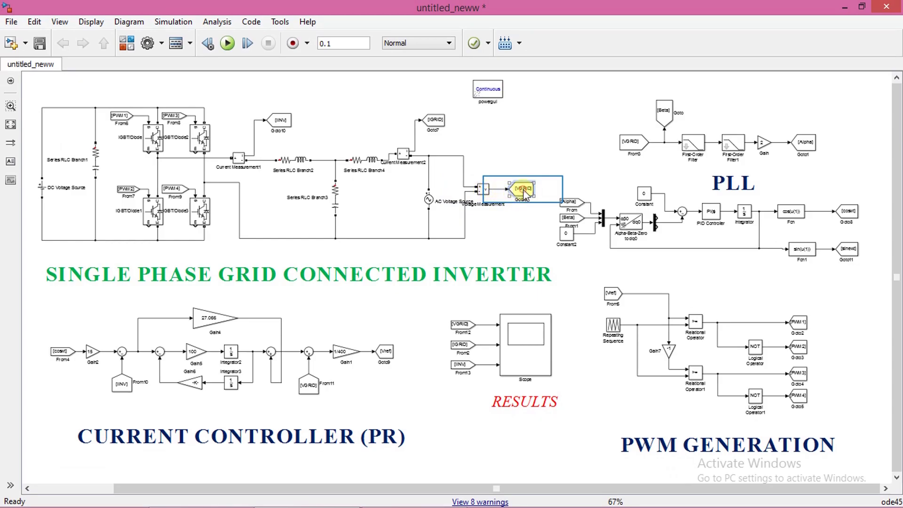
{"action": "double_click", "coordinate": [523, 190]}
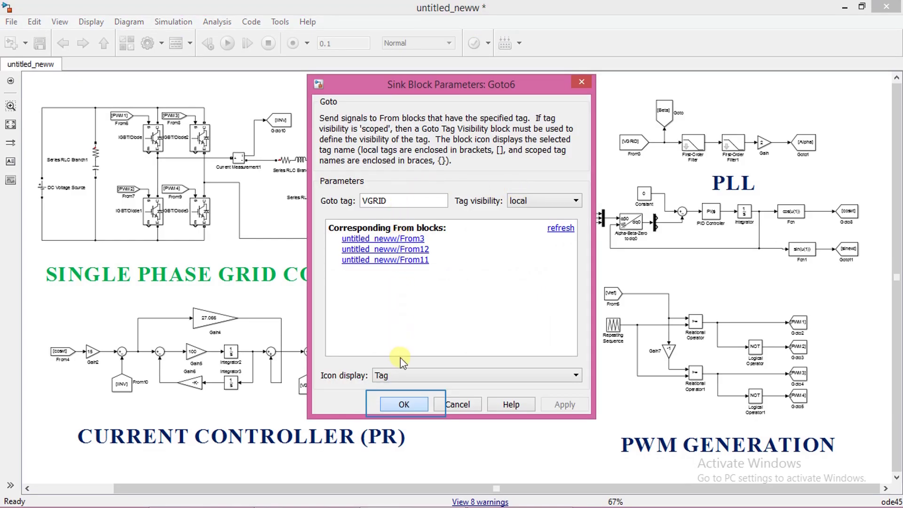
{"action": "left_click", "coordinate": [404, 404]}
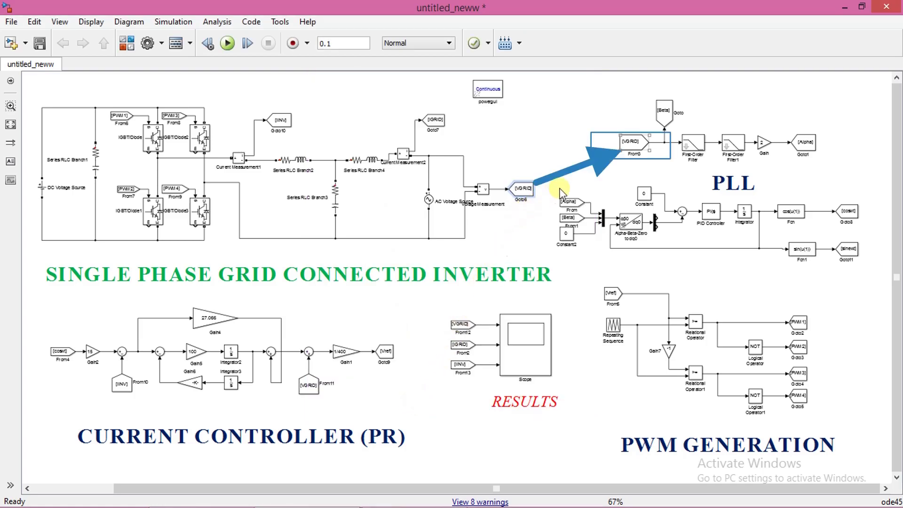
{"action": "double_click", "coordinate": [631, 145]}
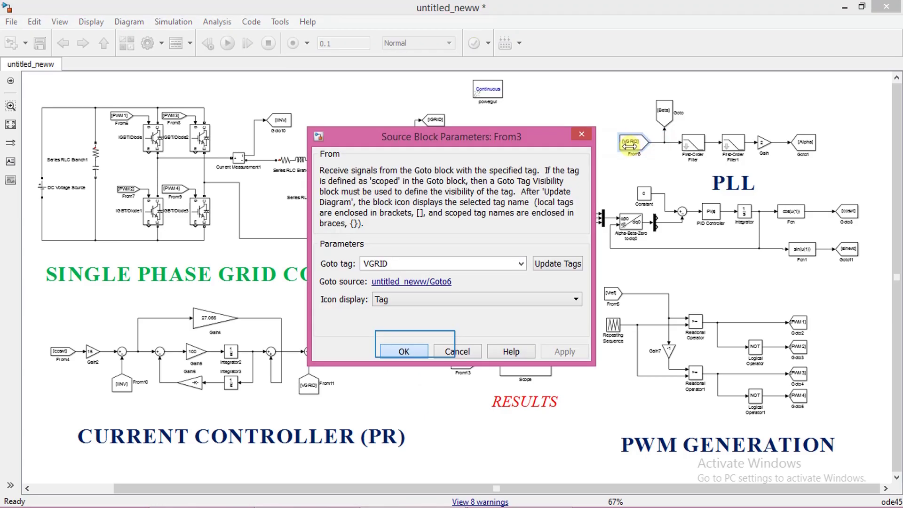
{"action": "left_click", "coordinate": [404, 350]}
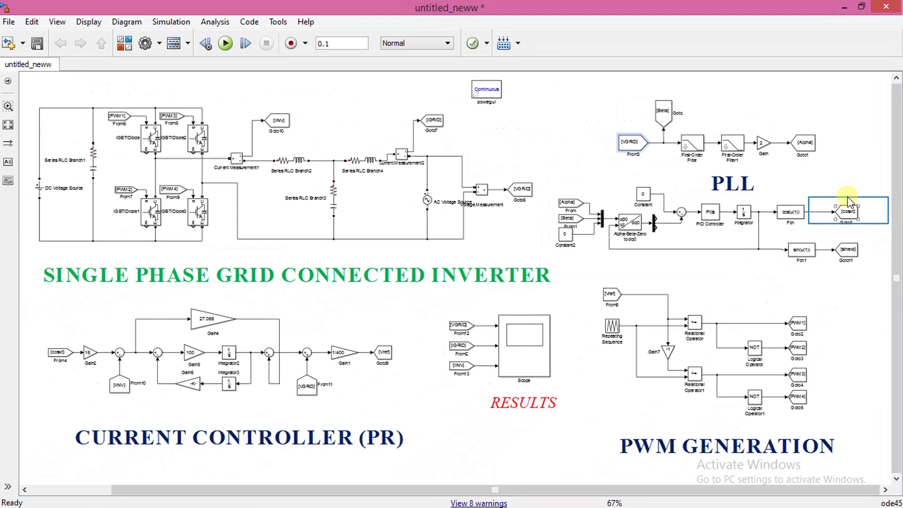
Check the coswt and sinewt Goto tags and confirm From4 reads coswt.
{"action": "double_click", "coordinate": [848, 212]}
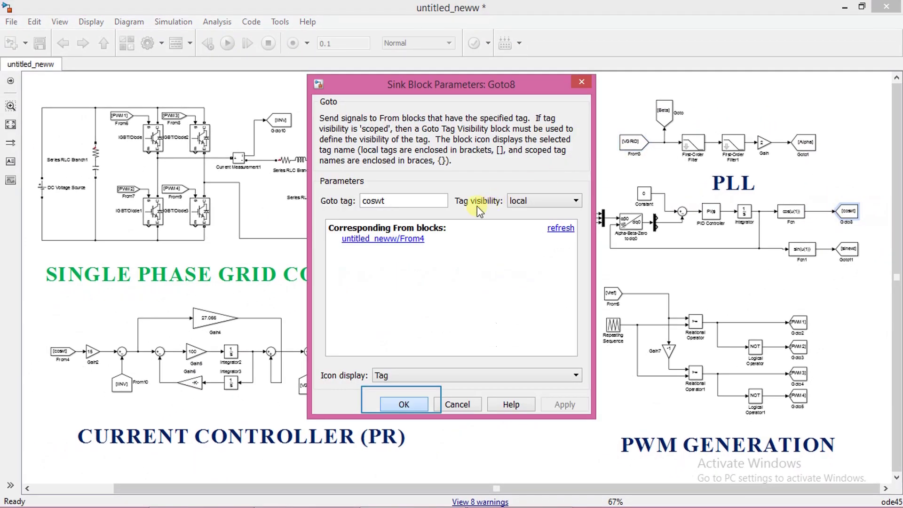
{"action": "left_click", "coordinate": [403, 403]}
{"action": "left_click", "coordinate": [852, 248]}
{"action": "double_click", "coordinate": [852, 249]}
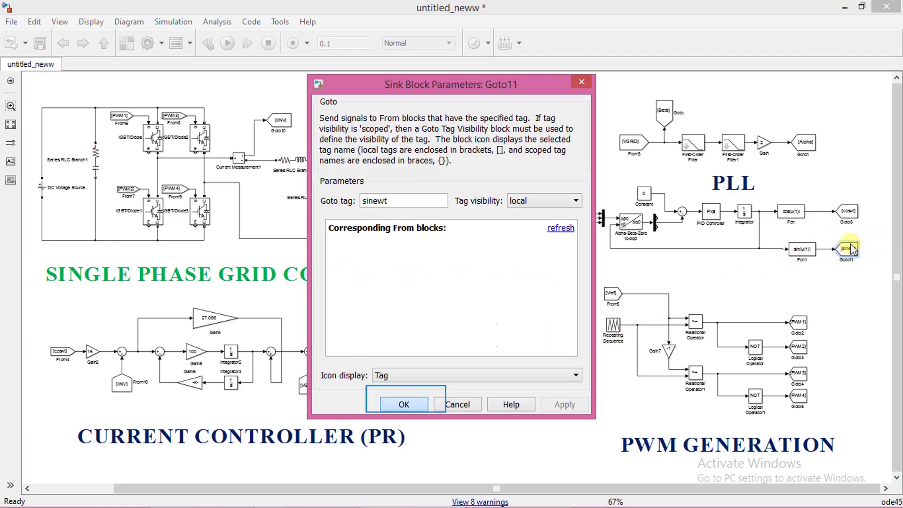
{"action": "left_click", "coordinate": [405, 403]}
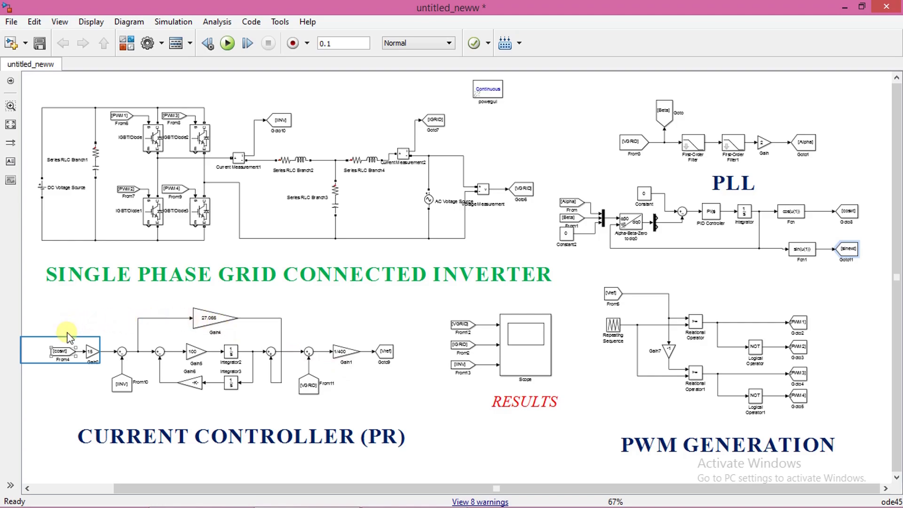
{"action": "double_click", "coordinate": [61, 356]}
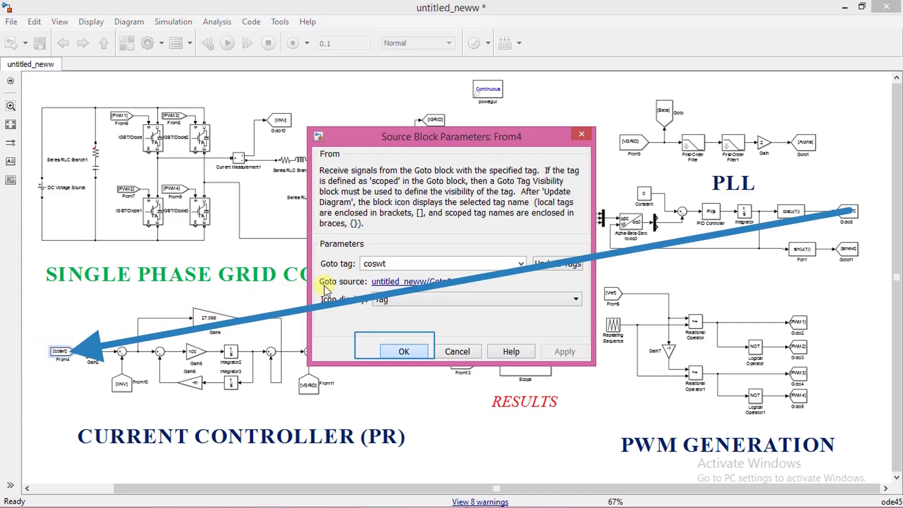
{"action": "left_click", "coordinate": [397, 350]}
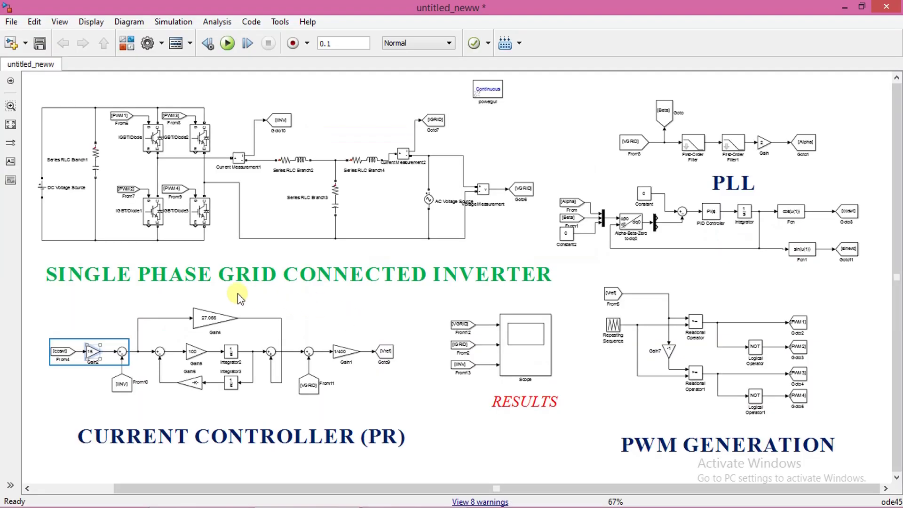
Set the Gain2 reference gain to 5.
{"action": "left_click", "coordinate": [92, 350]}
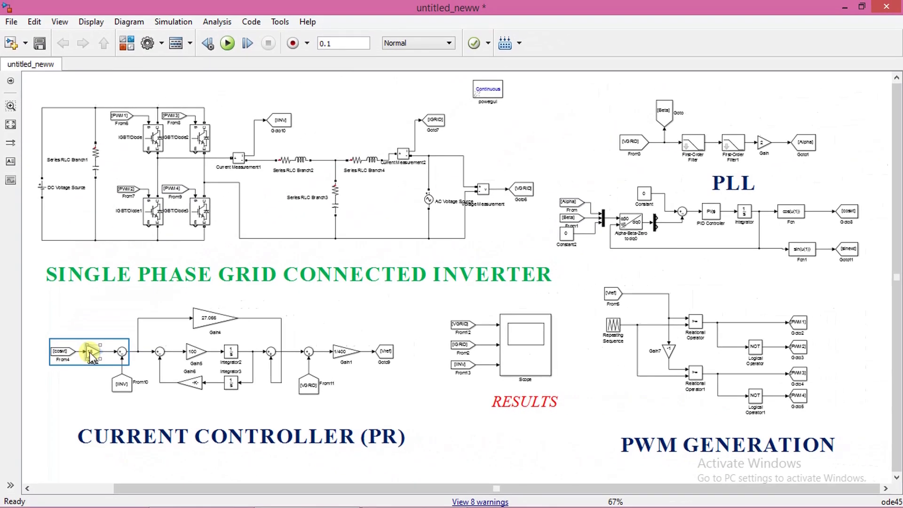
{"action": "double_click", "coordinate": [270, 256]}
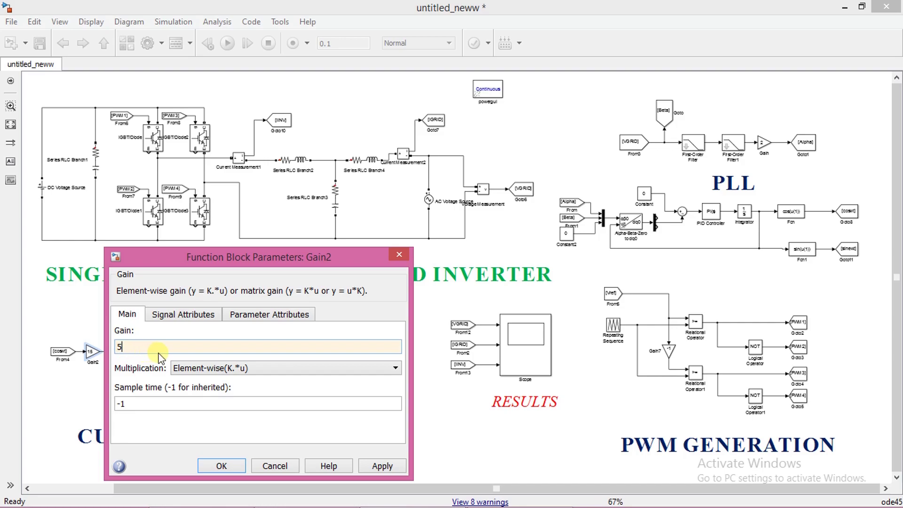
{"action": "left_click", "coordinate": [216, 469]}
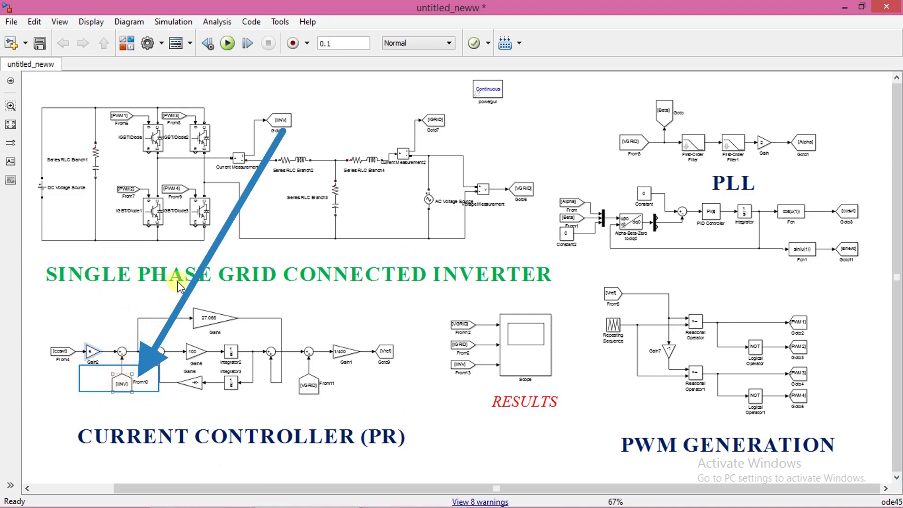
Locate the IINV feedback and inspect Gain4 (27.066), Gain5 (100) and Gain6 (986.8).
{"action": "left_click", "coordinate": [277, 136]}
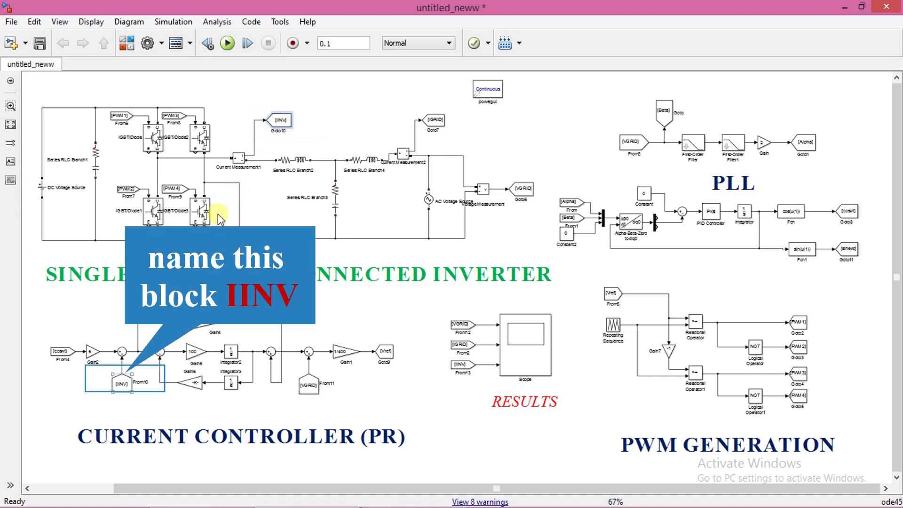
{"action": "left_click", "coordinate": [125, 381]}
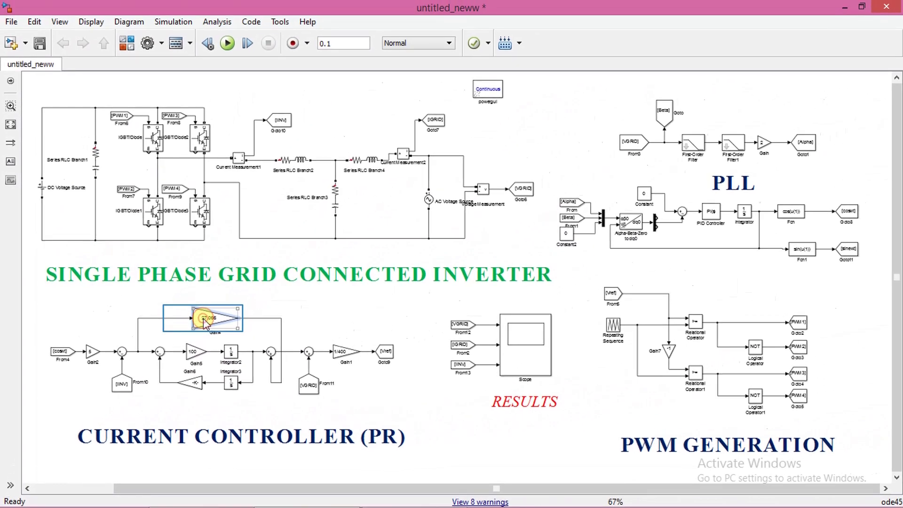
{"action": "double_click", "coordinate": [203, 318]}
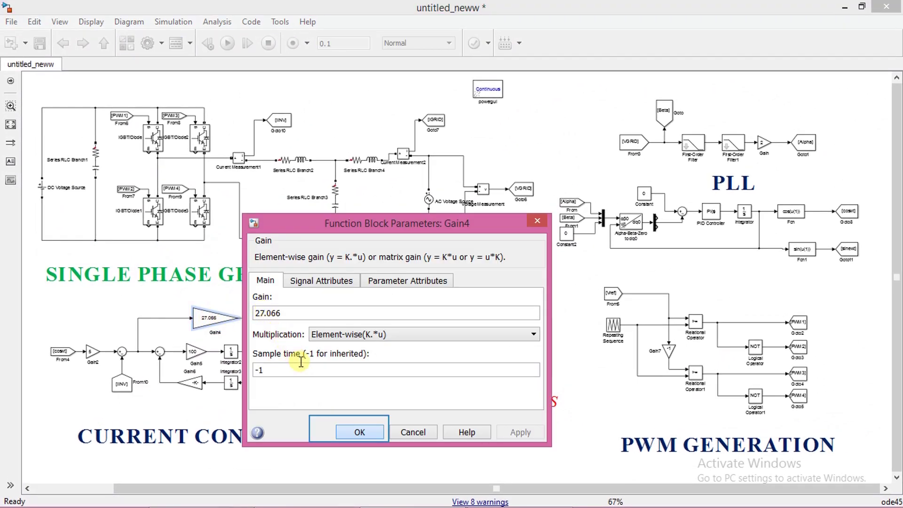
{"action": "left_click", "coordinate": [350, 432]}
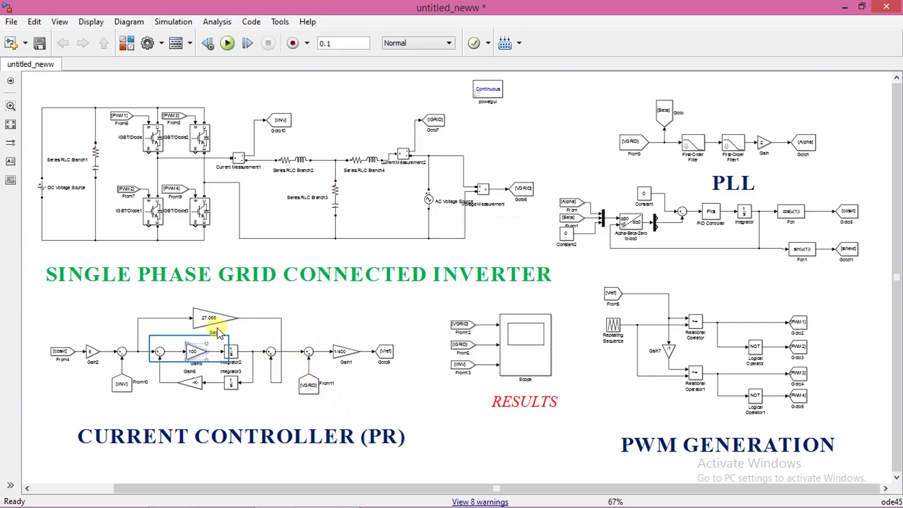
{"action": "double_click", "coordinate": [191, 353]}
{"action": "left_click", "coordinate": [324, 460]}
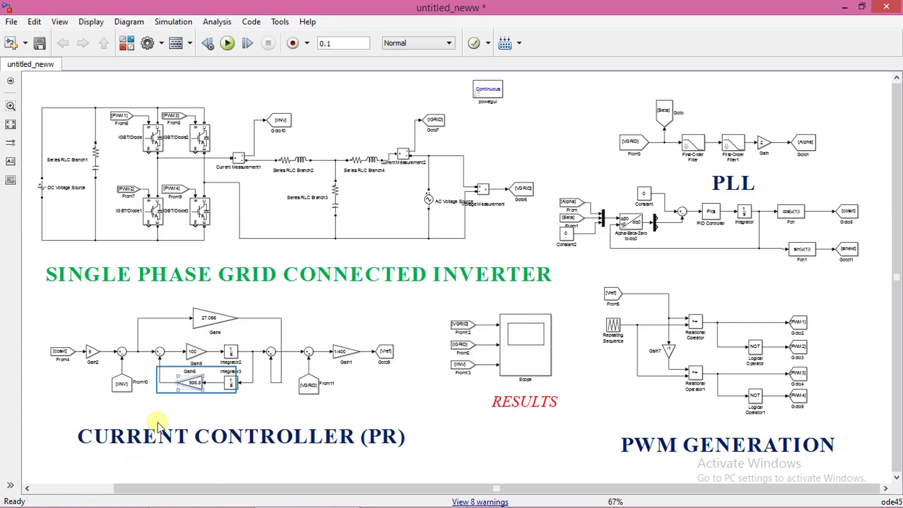
{"action": "double_click", "coordinate": [195, 381]}
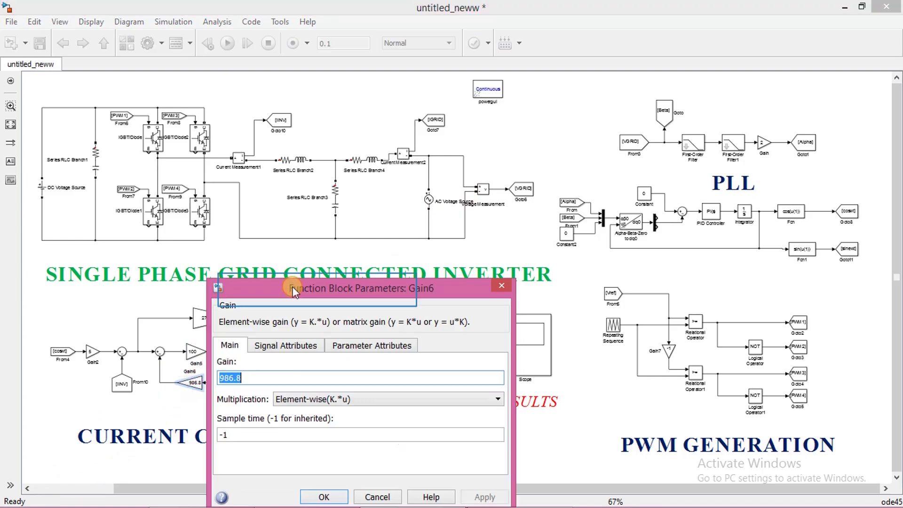
{"action": "left_click_drag", "start_coordinate": [283, 288], "coordinate": [292, 207]}
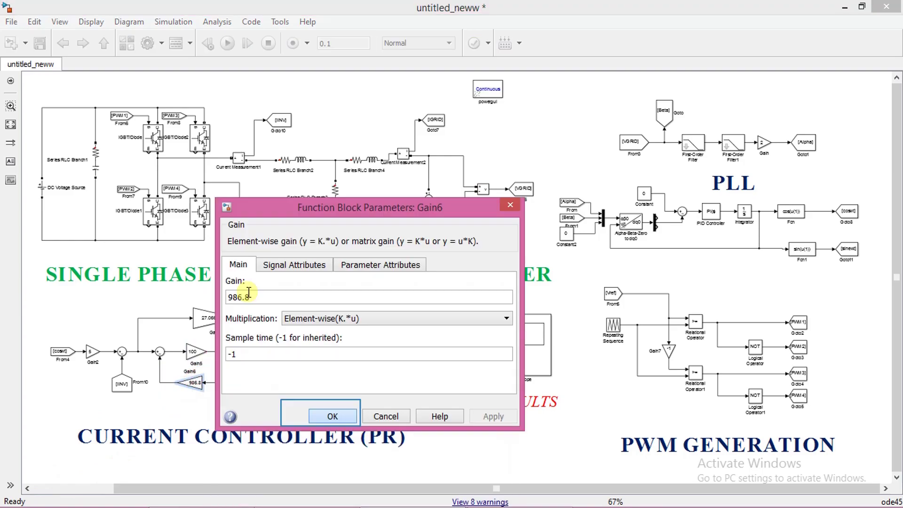
{"action": "left_click", "coordinate": [320, 412]}
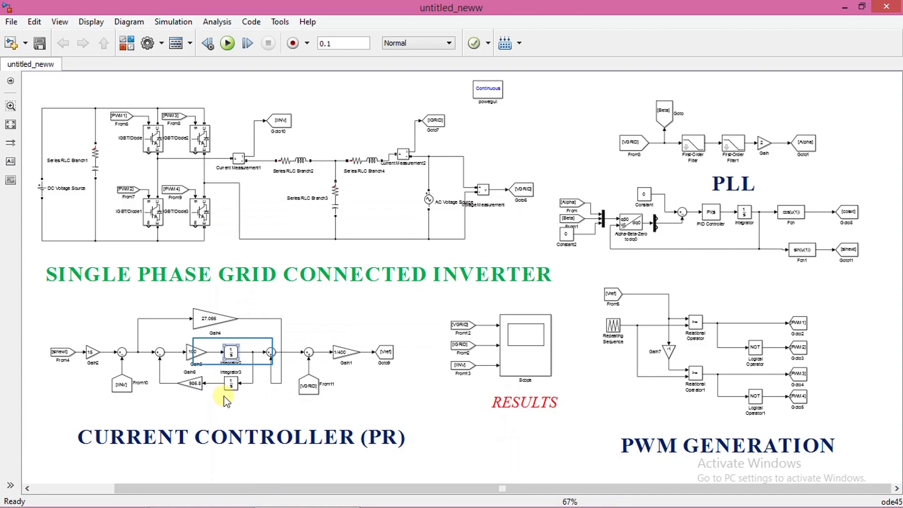
Trace Integrator2/3 and confirm From11 takes the VGRID feed-forward tag.
{"action": "left_click", "coordinate": [233, 352]}
{"action": "left_click", "coordinate": [234, 380]}
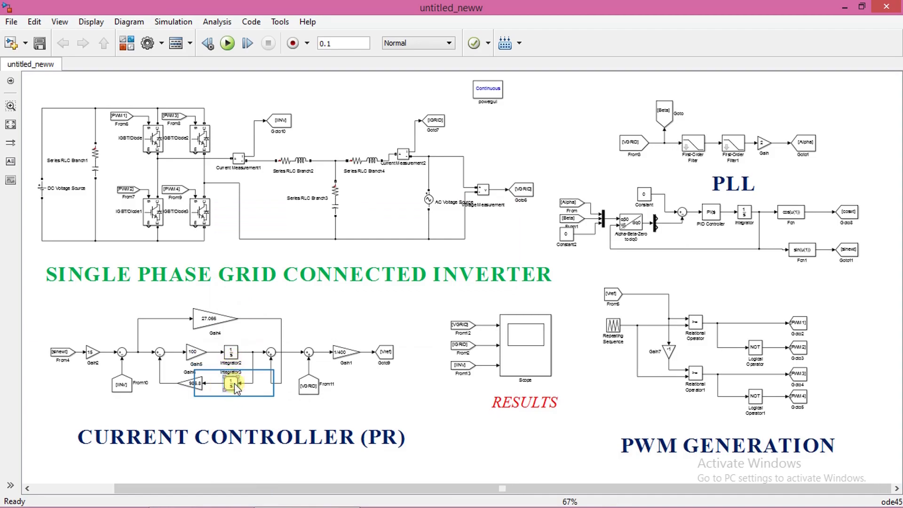
{"action": "left_click", "coordinate": [307, 384]}
{"action": "left_click", "coordinate": [306, 388]}
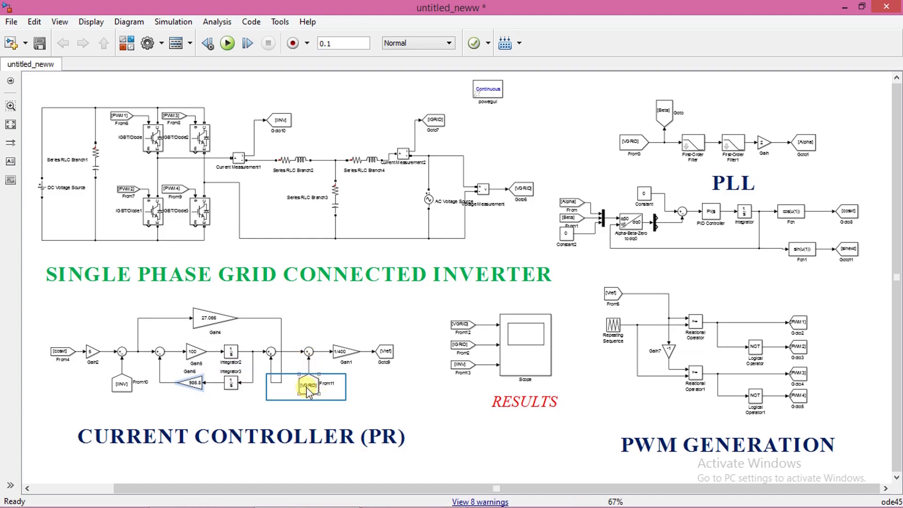
{"action": "left_click", "coordinate": [521, 184]}
{"action": "double_click", "coordinate": [310, 385]}
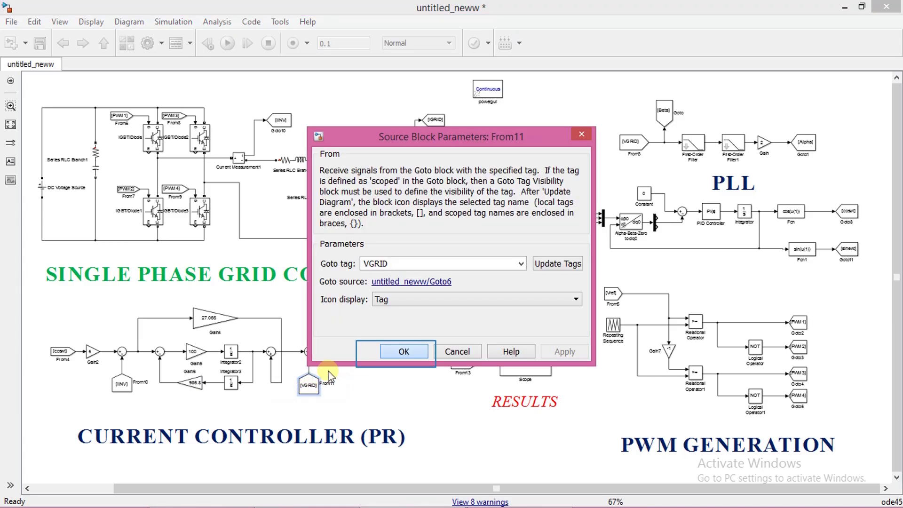
{"action": "left_click", "coordinate": [397, 353]}
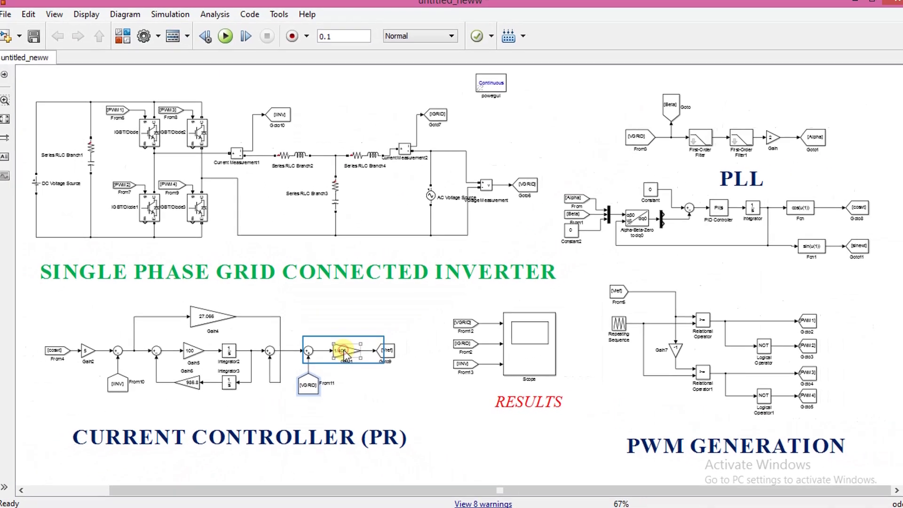
Check the 1/400 Gain1 and the Goto9 Vref tag feeding PWM generation.
{"action": "double_click", "coordinate": [343, 351]}
{"action": "left_click", "coordinate": [410, 345]}
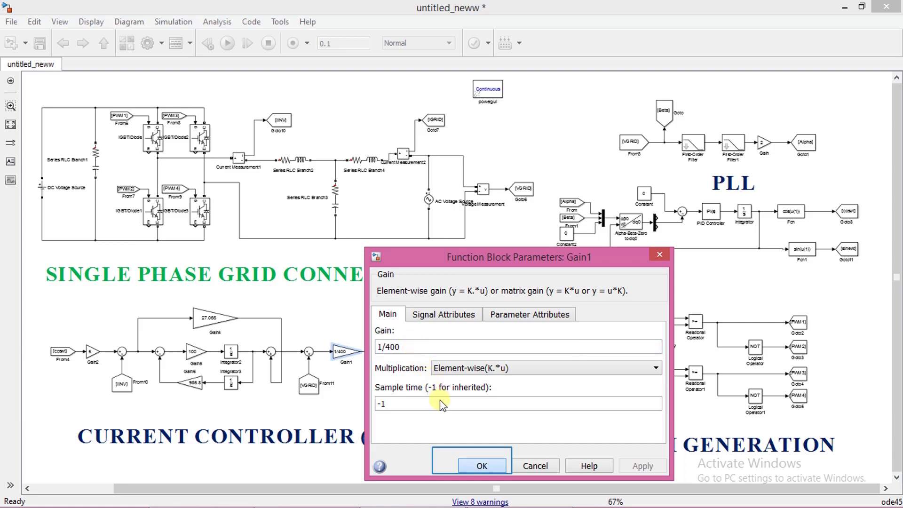
{"action": "left_click", "coordinate": [475, 466]}
{"action": "left_click", "coordinate": [388, 355]}
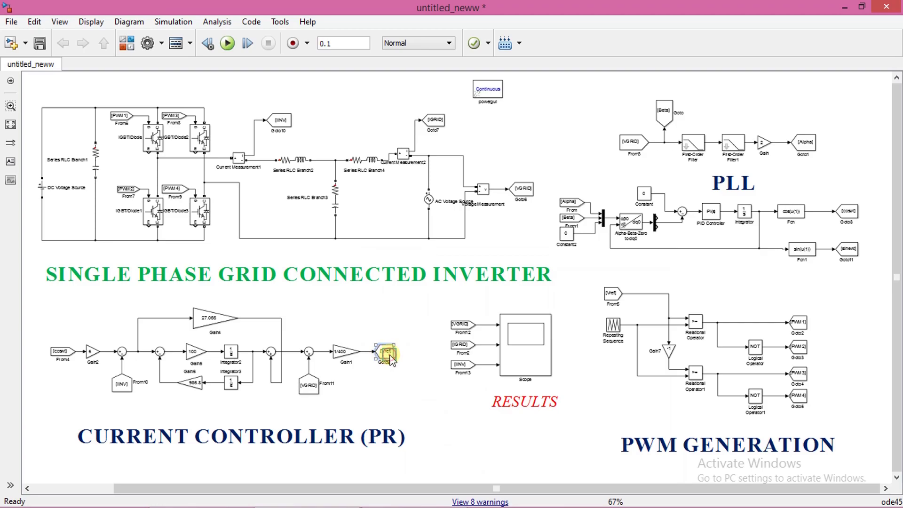
{"action": "double_click", "coordinate": [385, 356]}
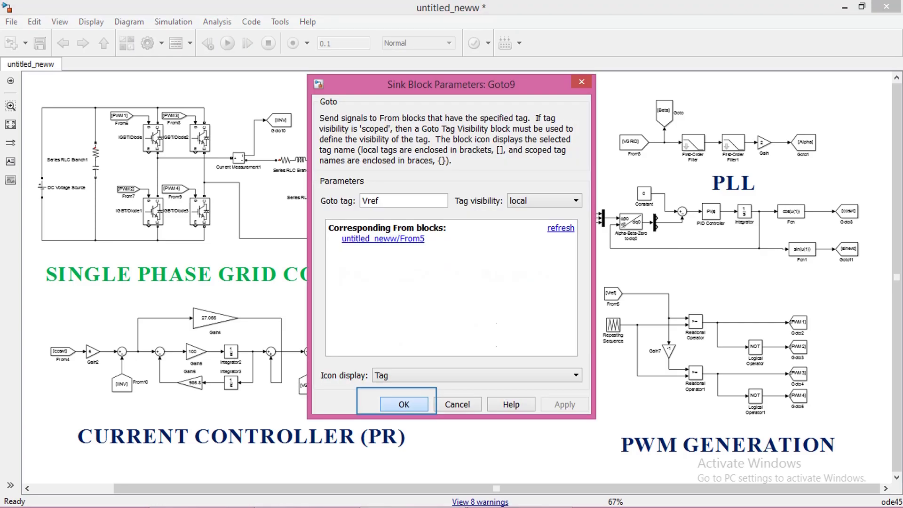
{"action": "left_click", "coordinate": [399, 403]}
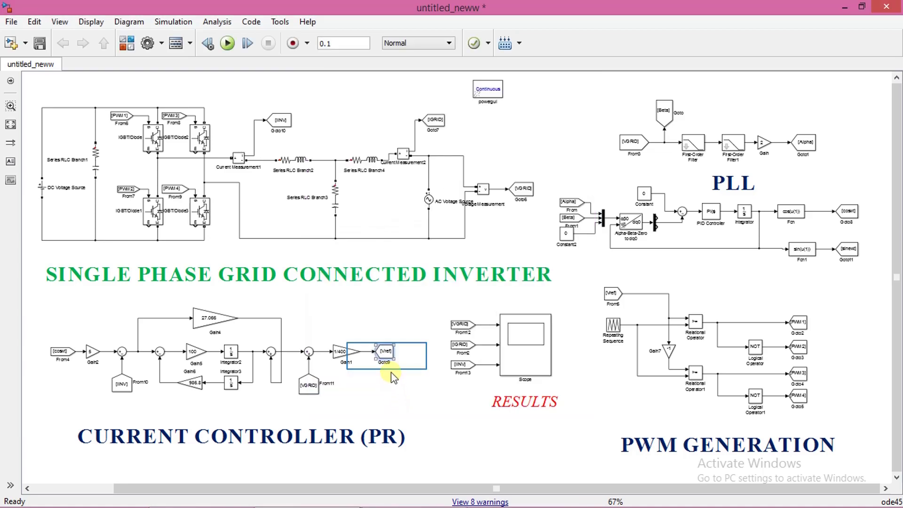
{"action": "left_click", "coordinate": [611, 293]}
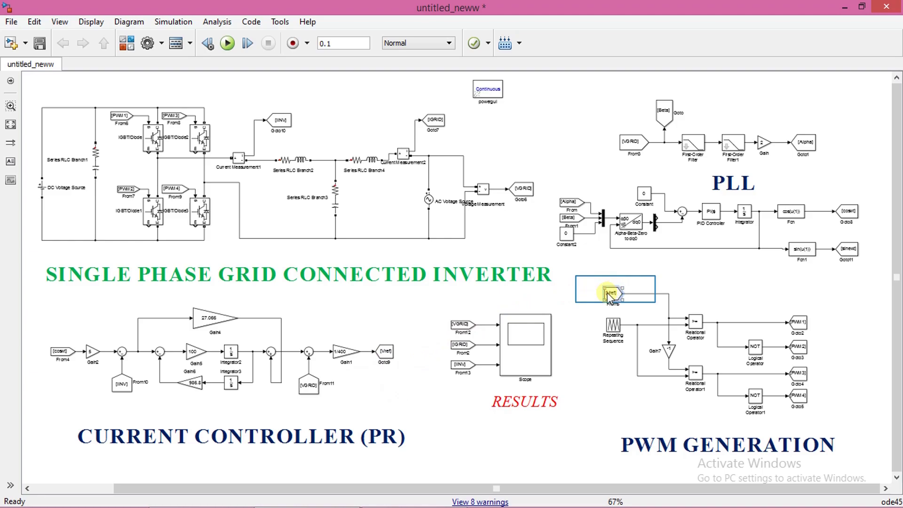
{"action": "left_click", "coordinate": [385, 353]}
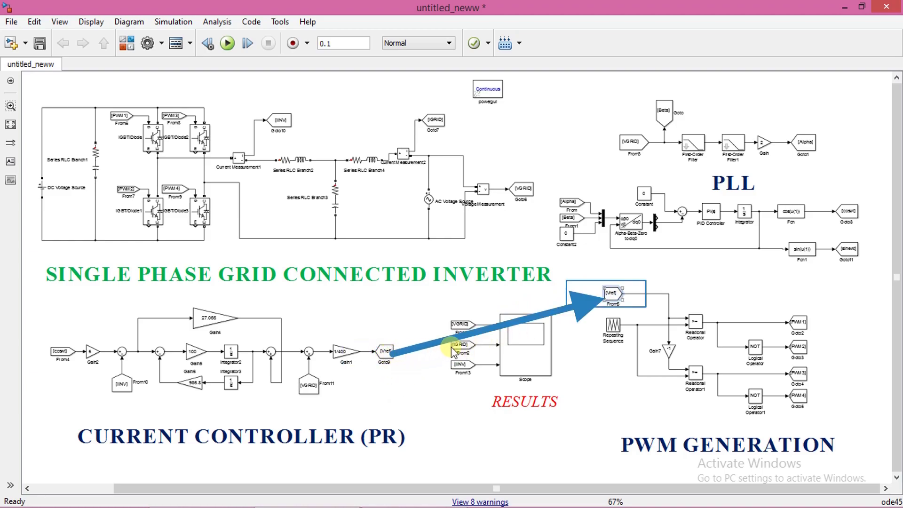
{"action": "left_click", "coordinate": [609, 293]}
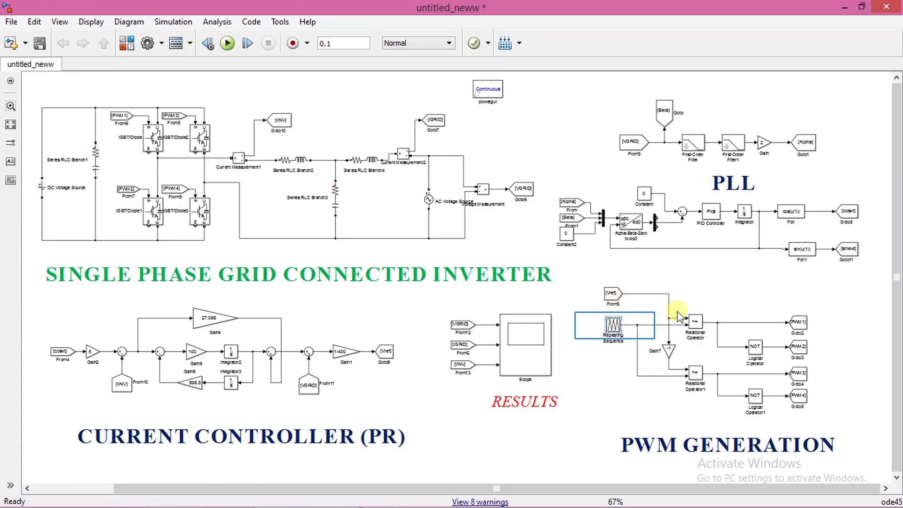
{"action": "double_click", "coordinate": [613, 326]}
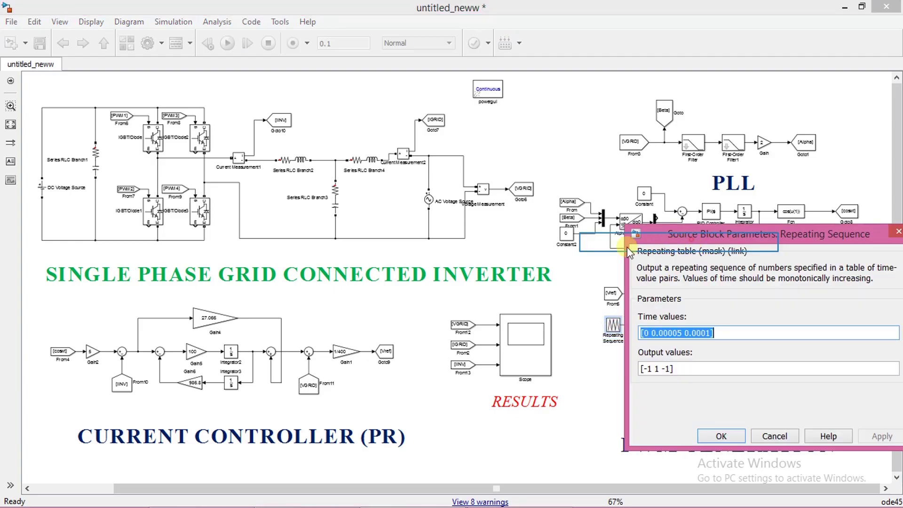
{"action": "left_click_drag", "start_coordinate": [688, 235], "coordinate": [485, 205]}
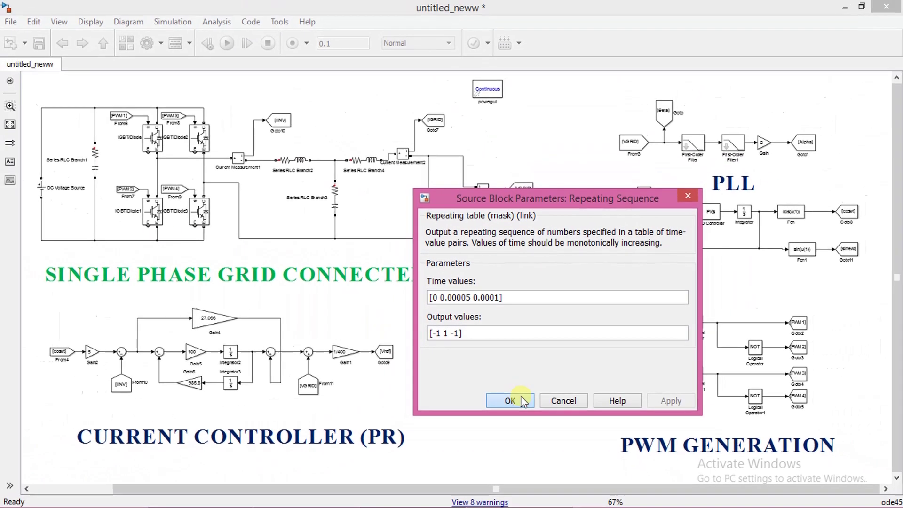
{"action": "left_click", "coordinate": [422, 444]}
{"action": "double_click", "coordinate": [695, 324]}
{"action": "left_click", "coordinate": [500, 420]}
{"action": "left_click", "coordinate": [696, 372]}
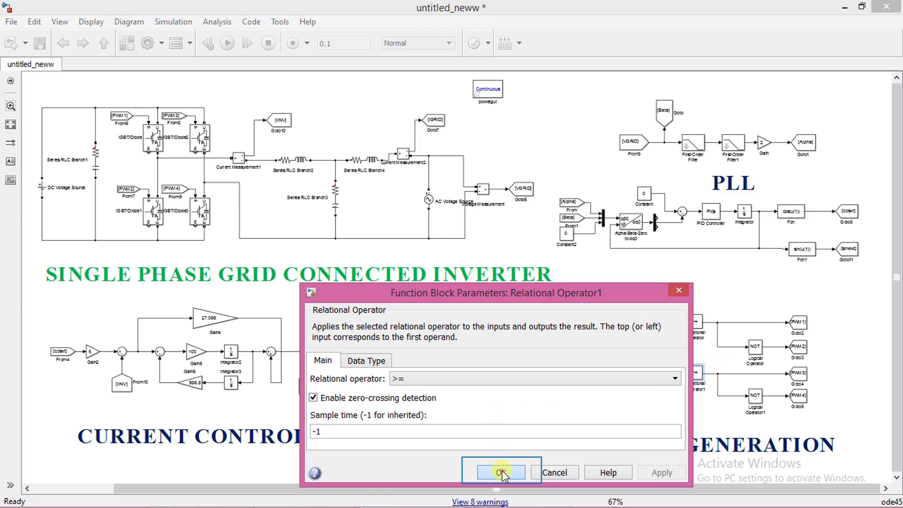
{"action": "left_click", "coordinate": [501, 470]}
{"action": "left_click", "coordinate": [668, 361]}
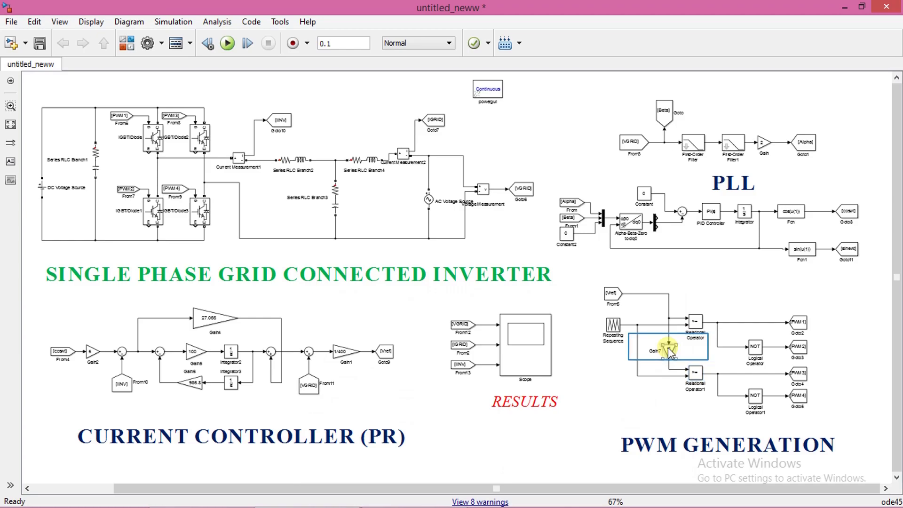
{"action": "double_click", "coordinate": [667, 347]}
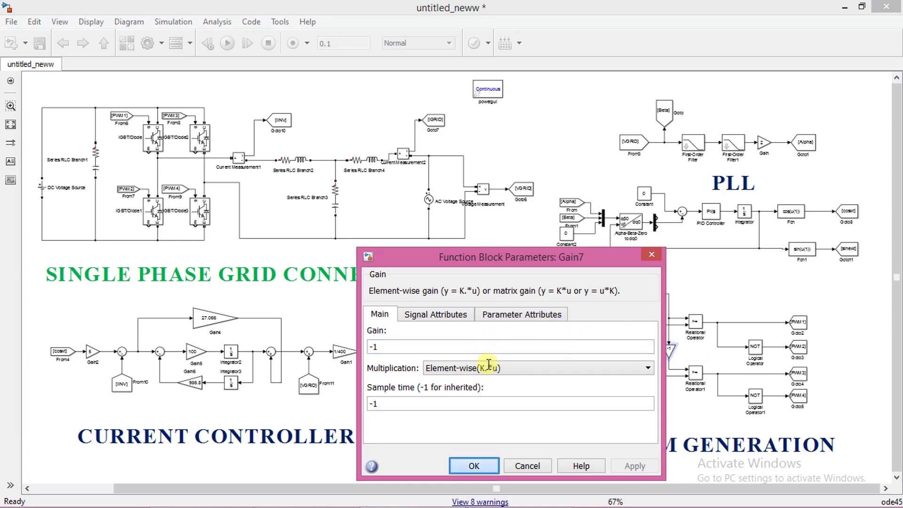
{"action": "left_click", "coordinate": [472, 465]}
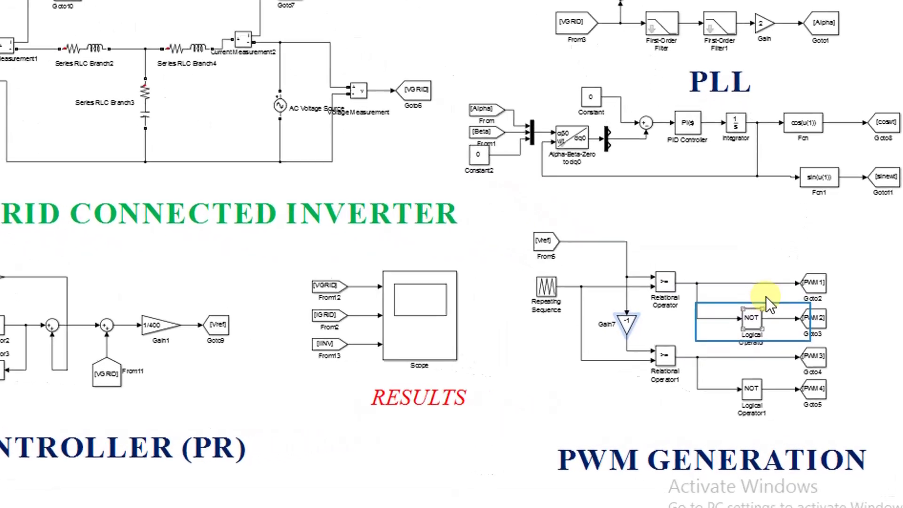
{"action": "double_click", "coordinate": [749, 292]}
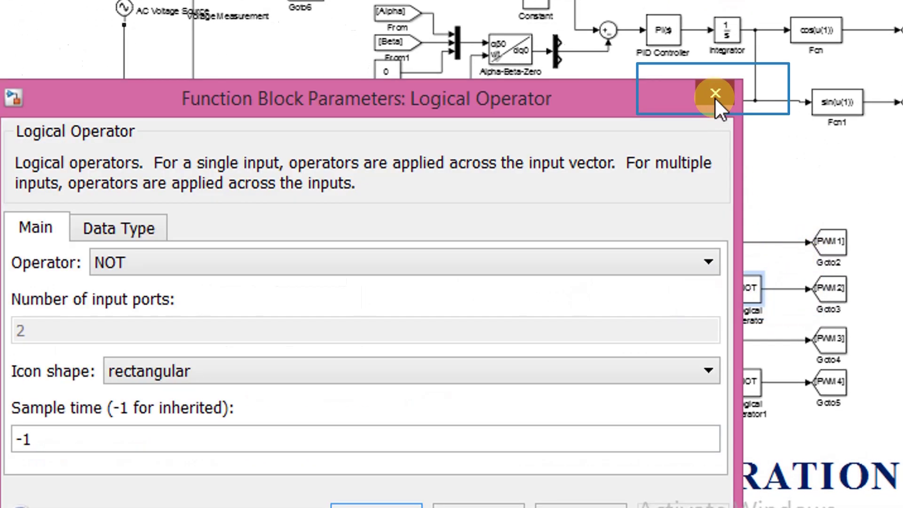
{"action": "left_click", "coordinate": [713, 88]}
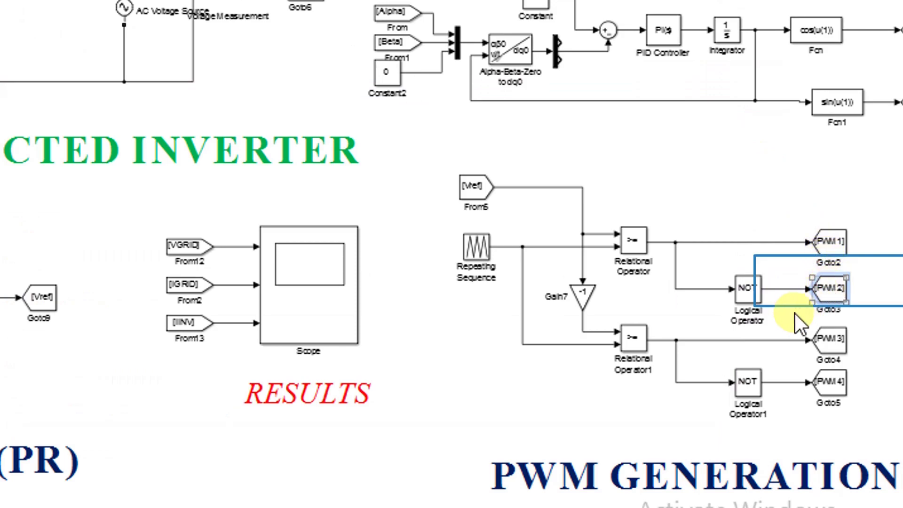
{"action": "left_click", "coordinate": [806, 333]}
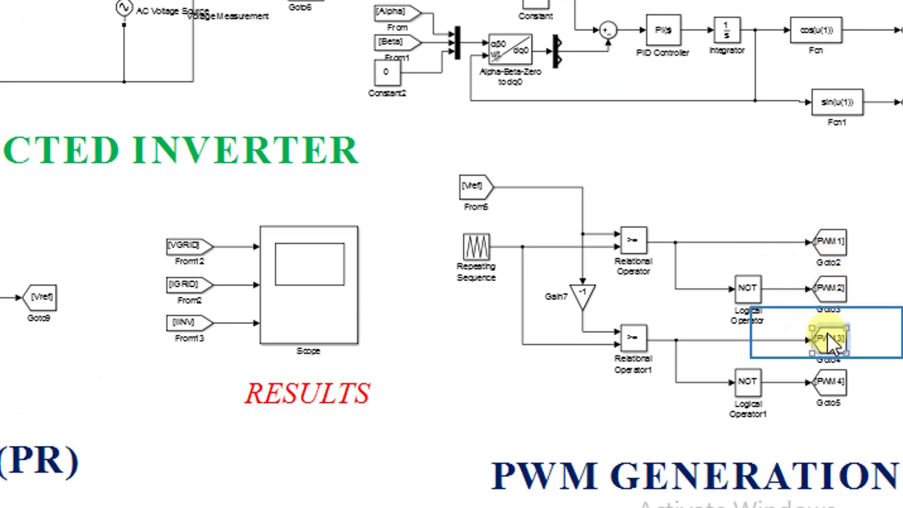
{"action": "left_click", "coordinate": [749, 380]}
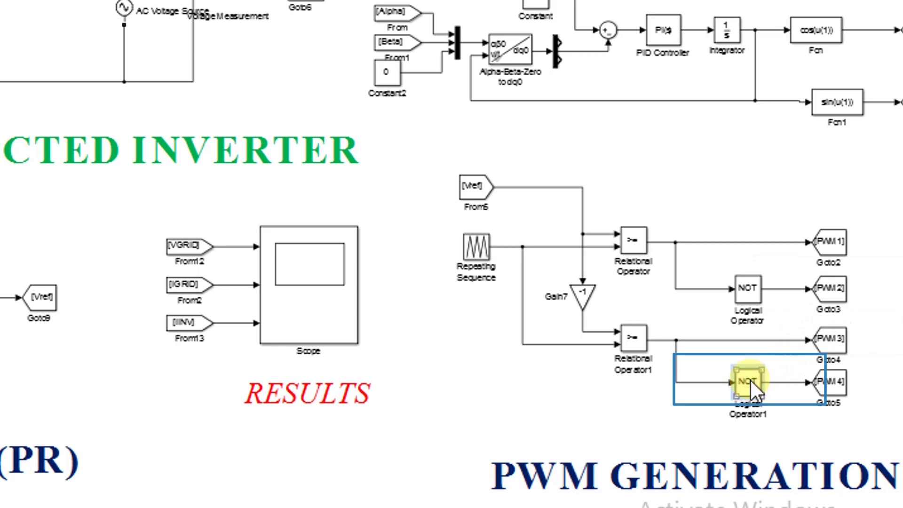
{"action": "left_click", "coordinate": [830, 381]}
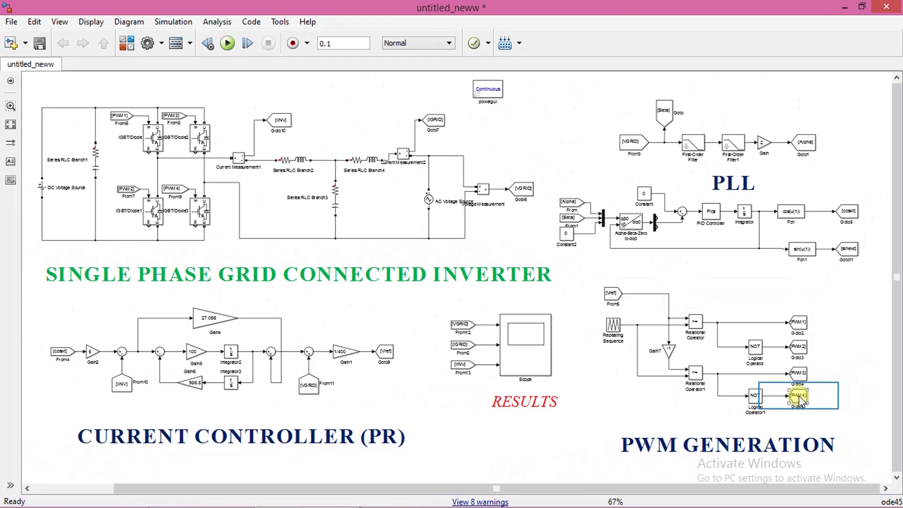
{"action": "left_click", "coordinate": [844, 245]}
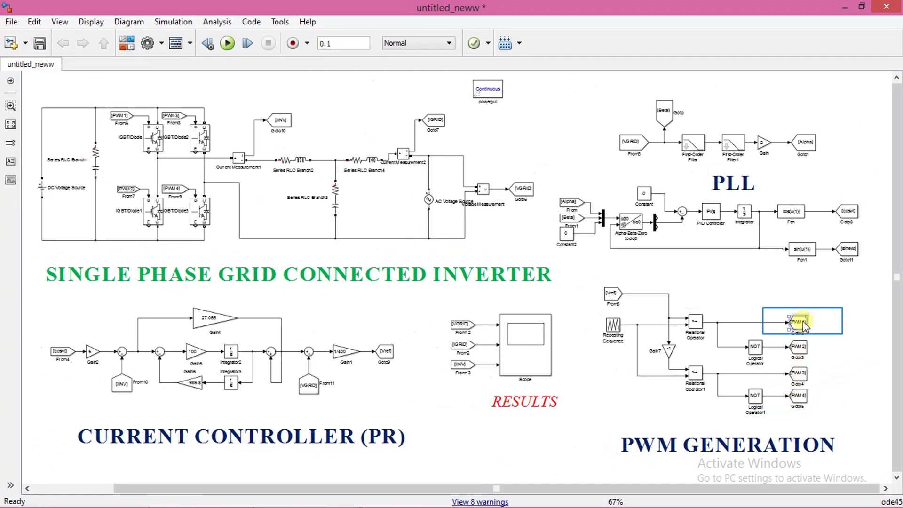
{"action": "left_click", "coordinate": [122, 117]}
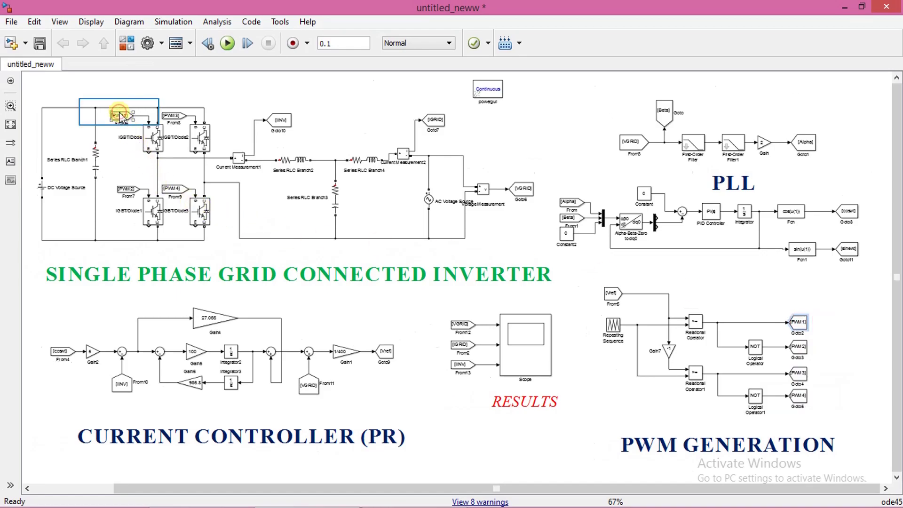
{"action": "left_click", "coordinate": [792, 344]}
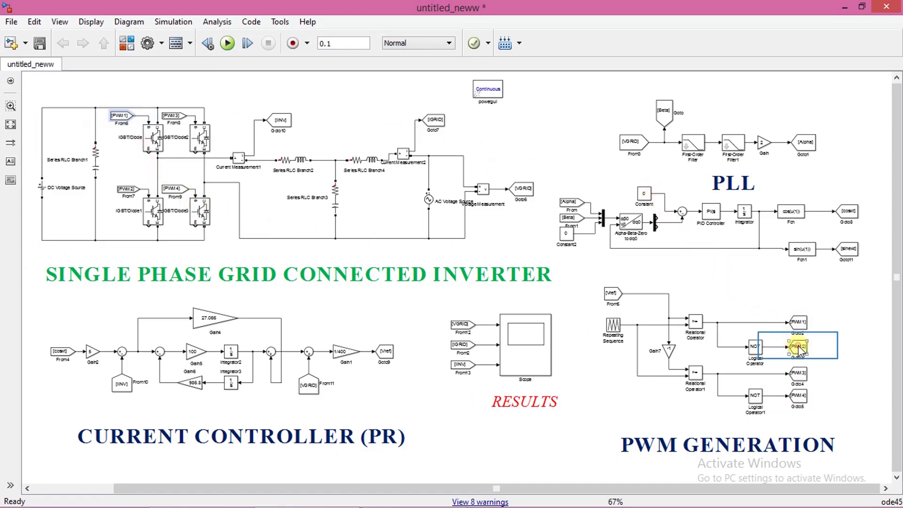
{"action": "left_click", "coordinate": [168, 189]}
{"action": "left_click", "coordinate": [127, 190]}
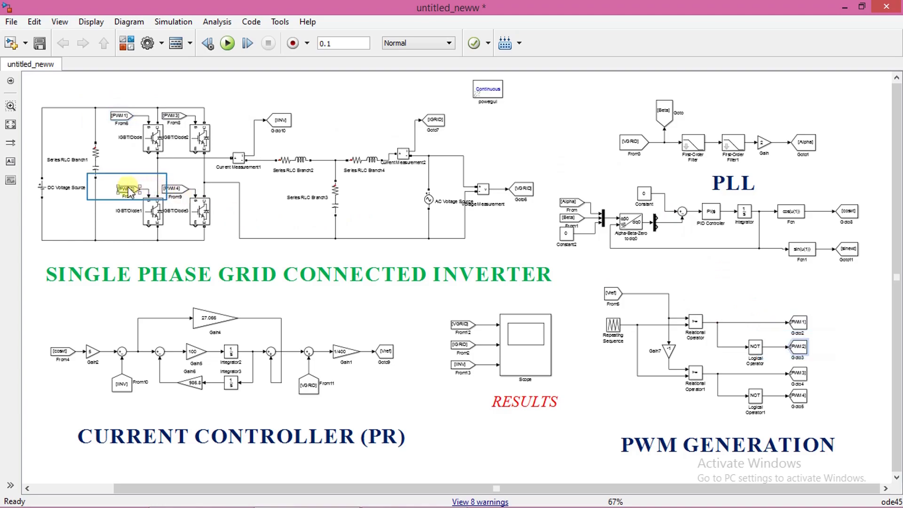
{"action": "left_click", "coordinate": [796, 373]}
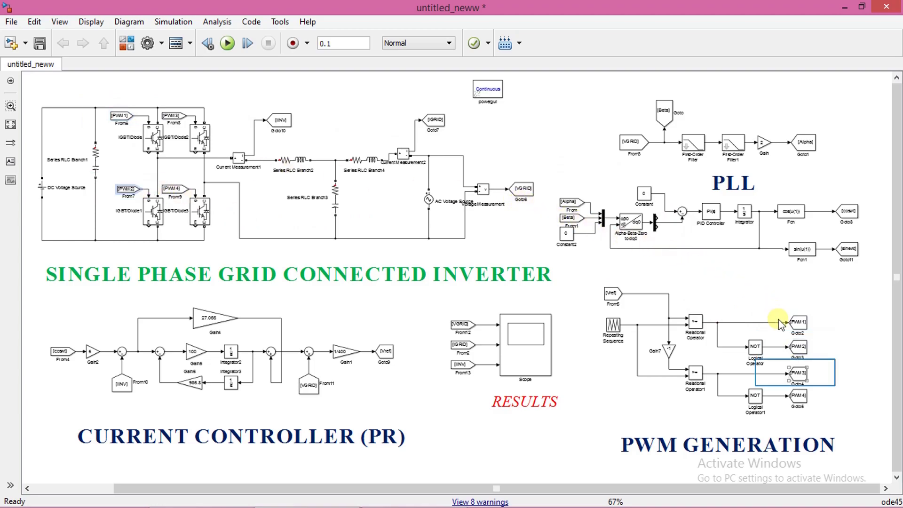
{"action": "left_click", "coordinate": [171, 116]}
{"action": "left_click", "coordinate": [799, 400]}
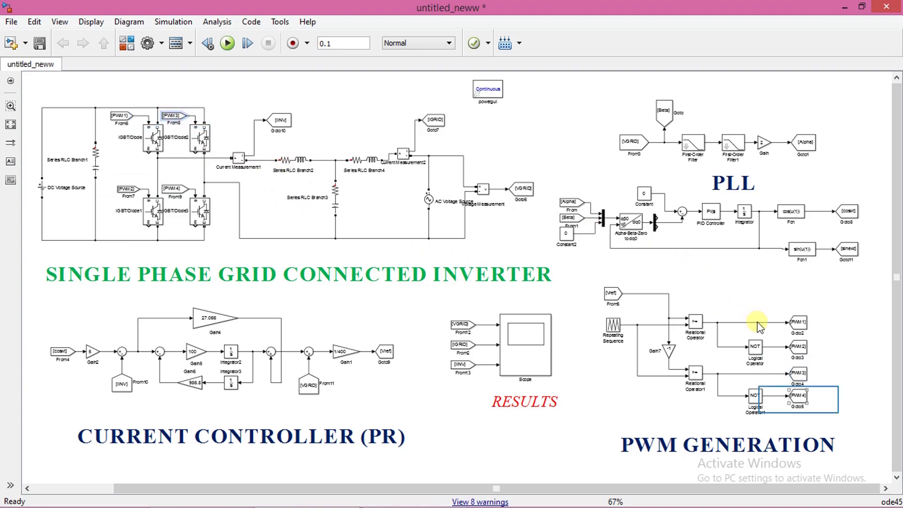
{"action": "left_click", "coordinate": [175, 189]}
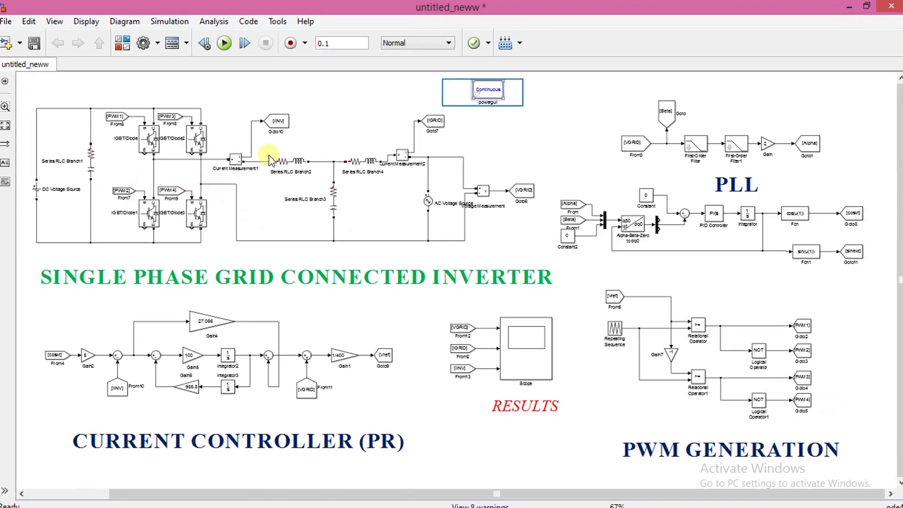
{"action": "left_click", "coordinate": [484, 95]}
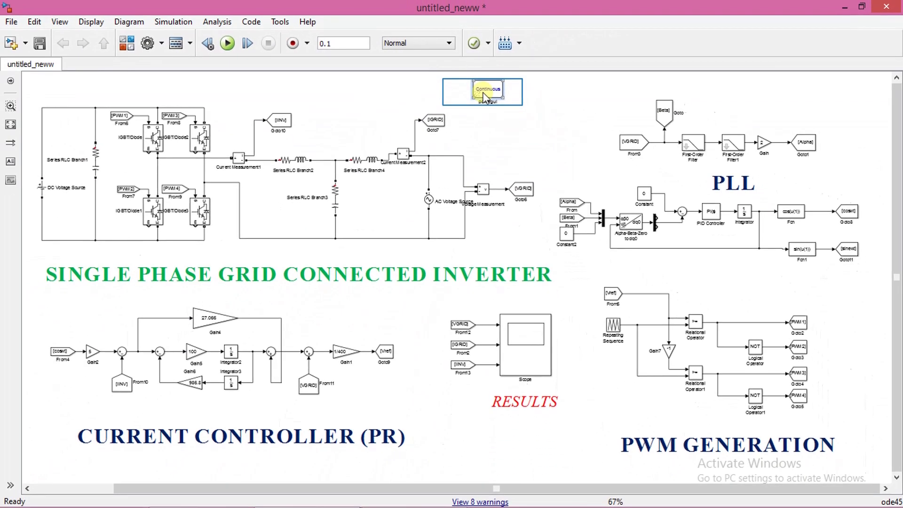
{"action": "left_click", "coordinate": [527, 334]}
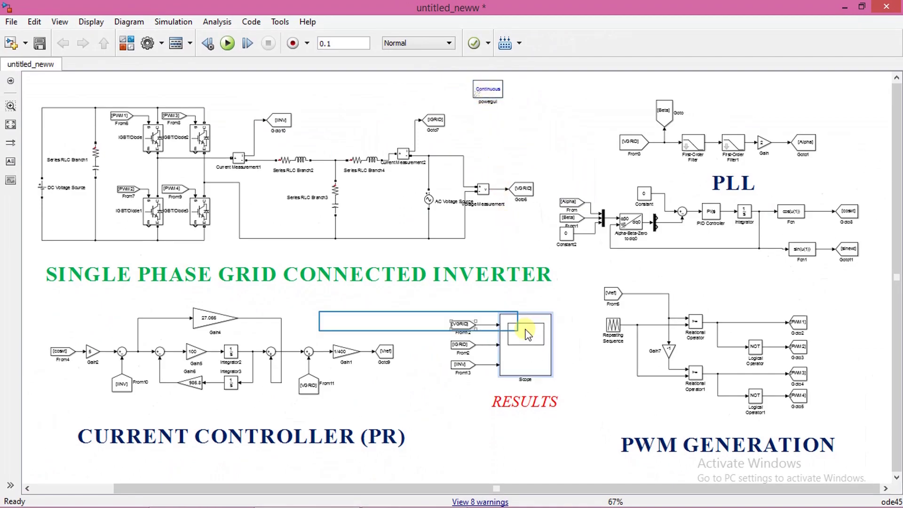
{"action": "double_click", "coordinate": [461, 324]}
{"action": "left_click", "coordinate": [457, 348]}
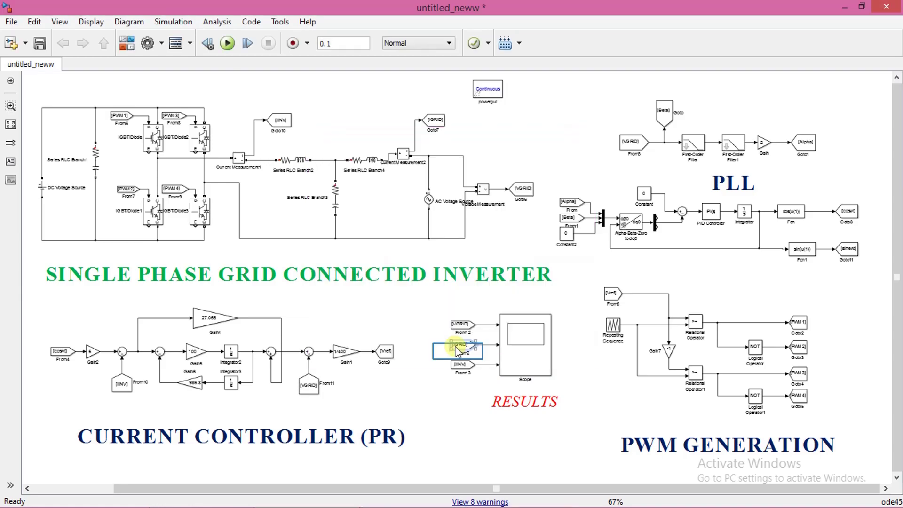
{"action": "double_click", "coordinate": [456, 350]}
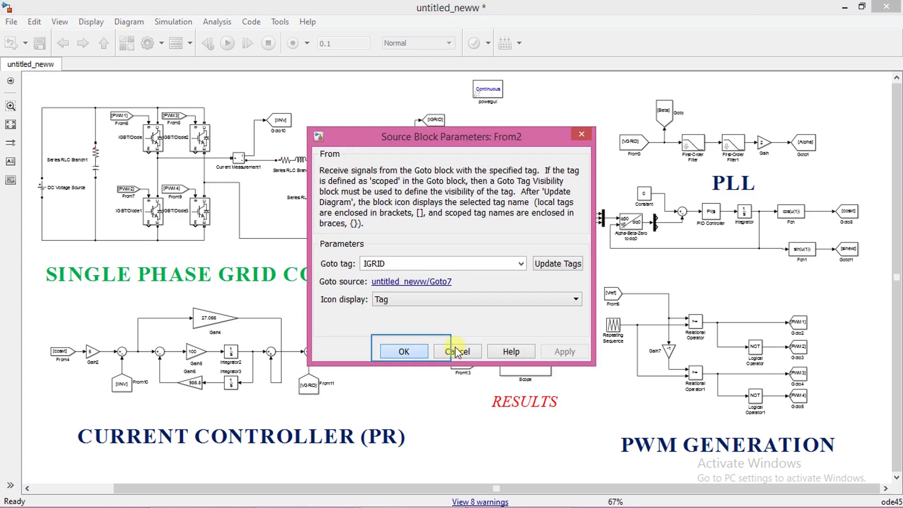
{"action": "left_click", "coordinate": [456, 352]}
{"action": "double_click", "coordinate": [459, 365]}
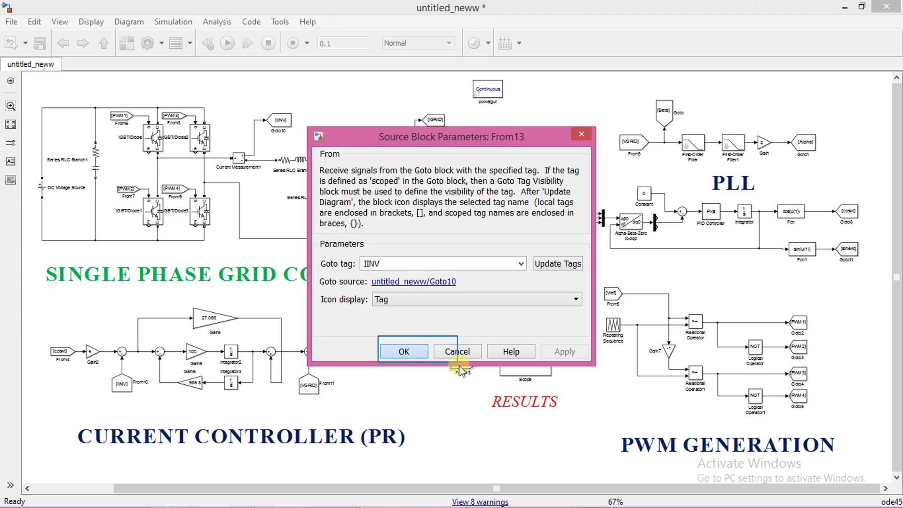
{"action": "left_click", "coordinate": [458, 354]}
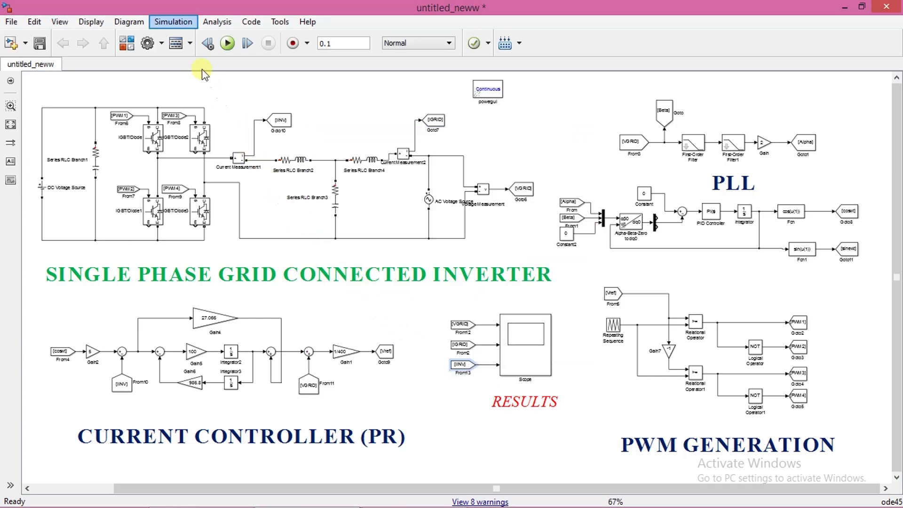
{"action": "left_click", "coordinate": [176, 23]}
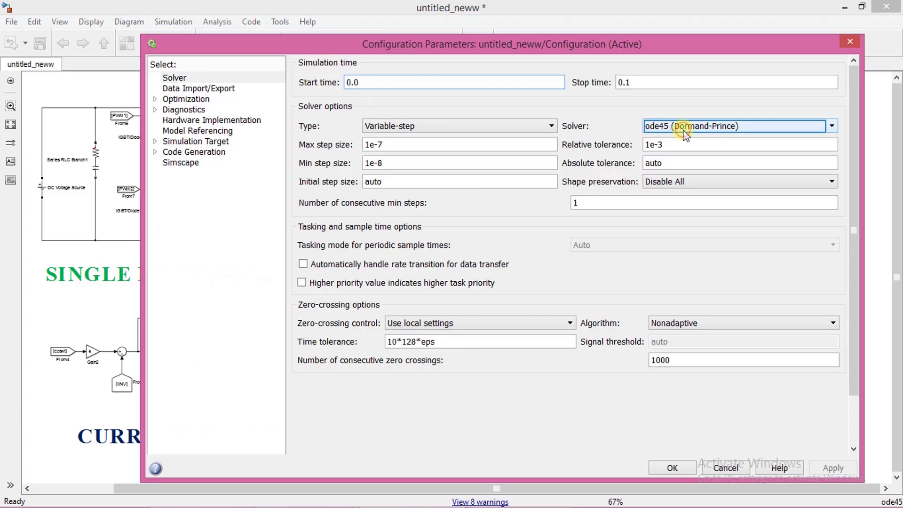
{"action": "key", "text": "alt+Down"}
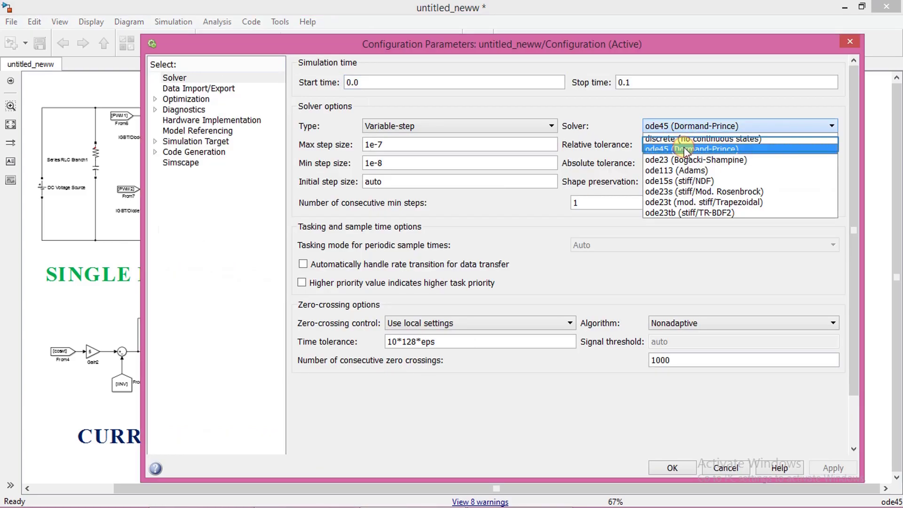
{"action": "left_click", "coordinate": [457, 145]}
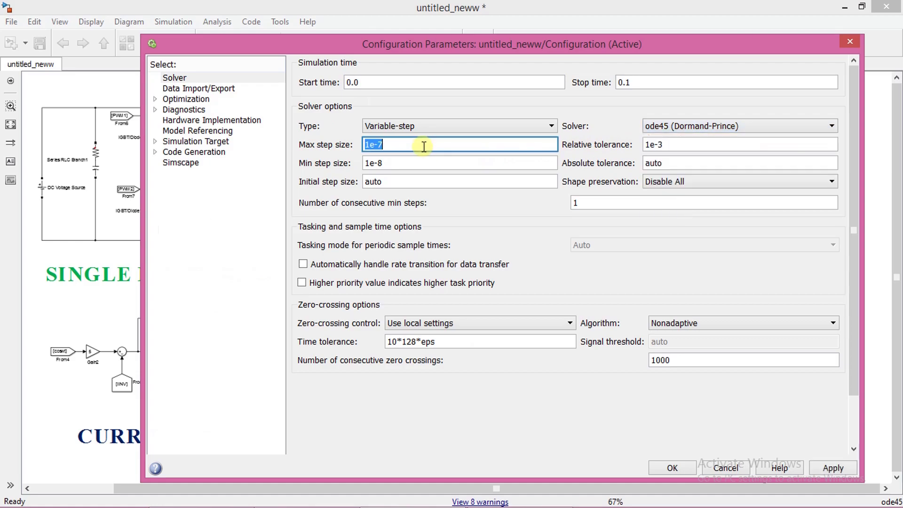
{"action": "left_click", "coordinate": [402, 162]}
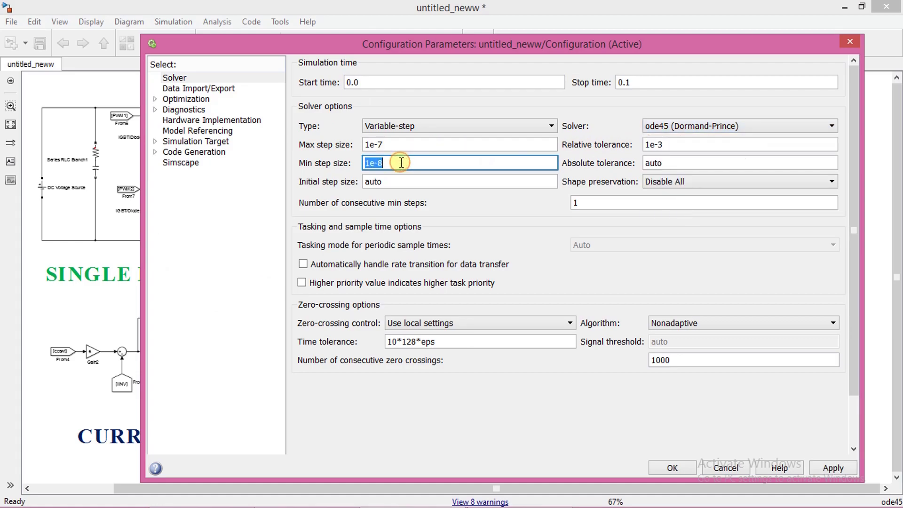
{"action": "left_click", "coordinate": [675, 418]}
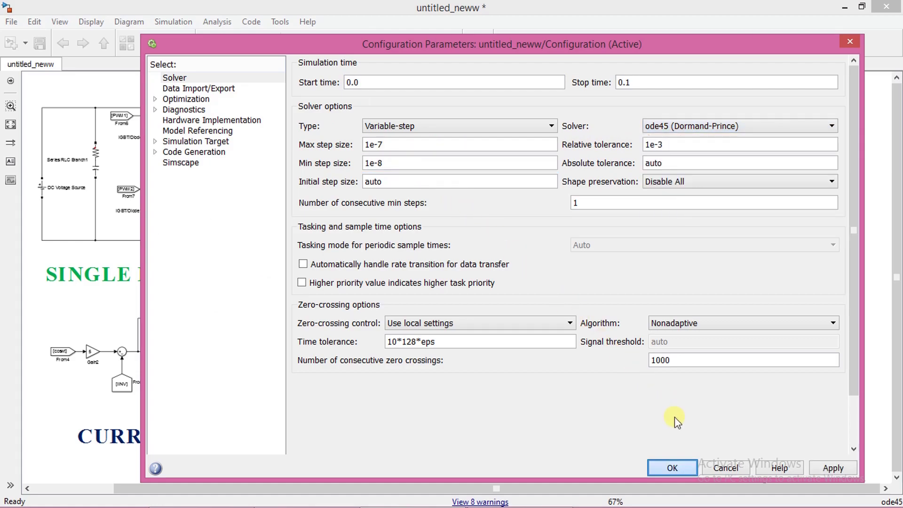
{"action": "left_click", "coordinate": [676, 467]}
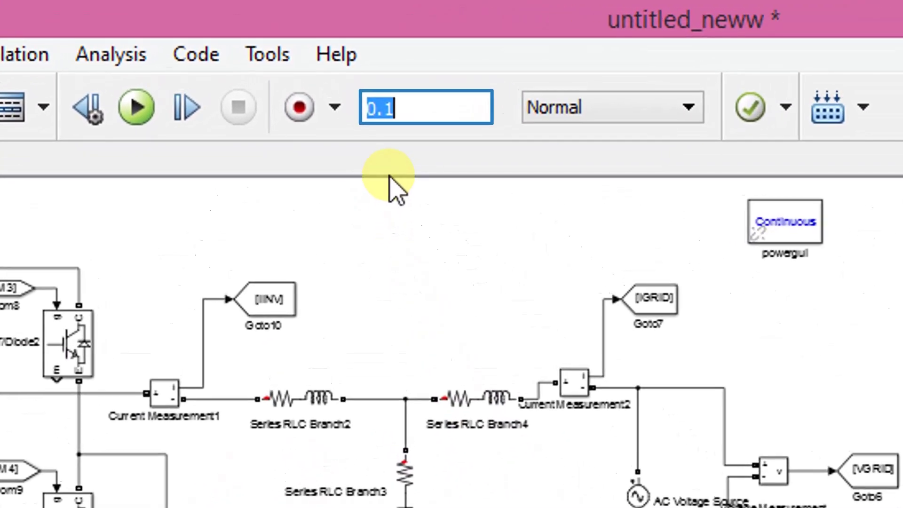
{"action": "left_click", "coordinate": [423, 108]}
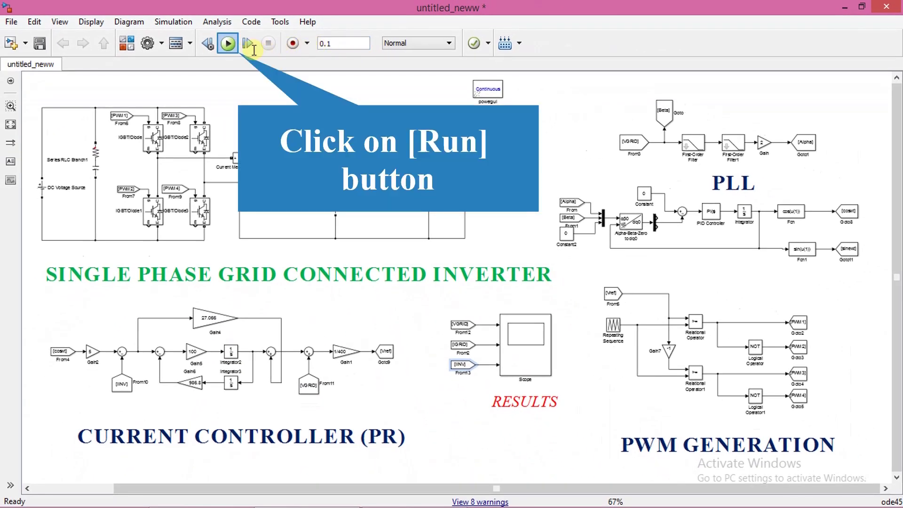
Run the simulation and autoscale the Scope to see grid current in phase with voltage.
{"action": "left_click", "coordinate": [227, 44]}
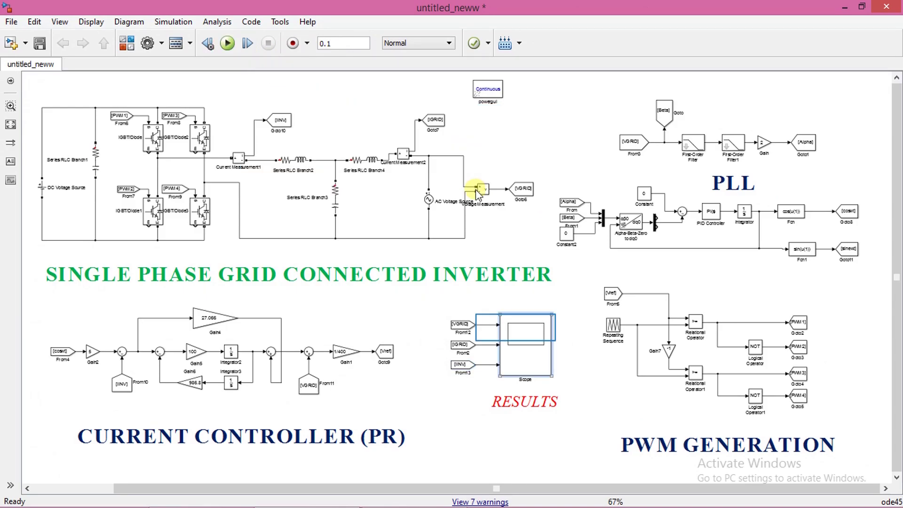
{"action": "double_click", "coordinate": [515, 330]}
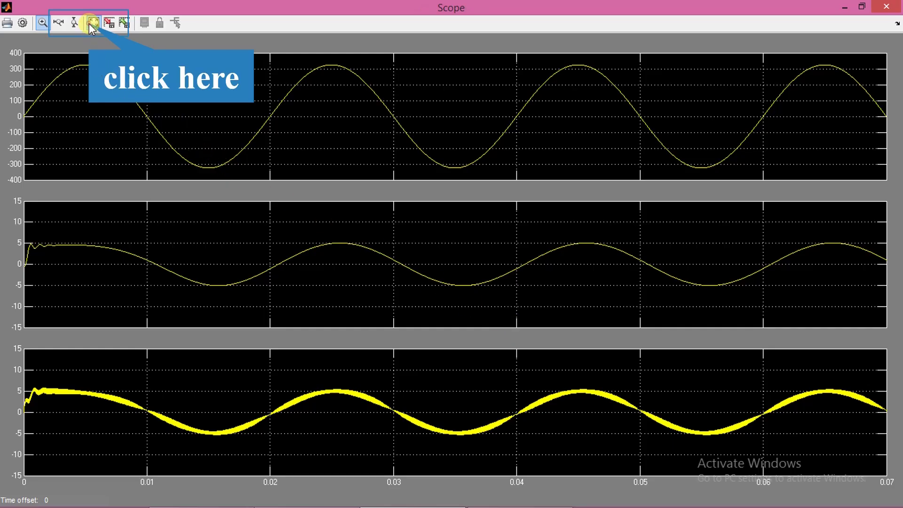
{"action": "left_click", "coordinate": [92, 24]}
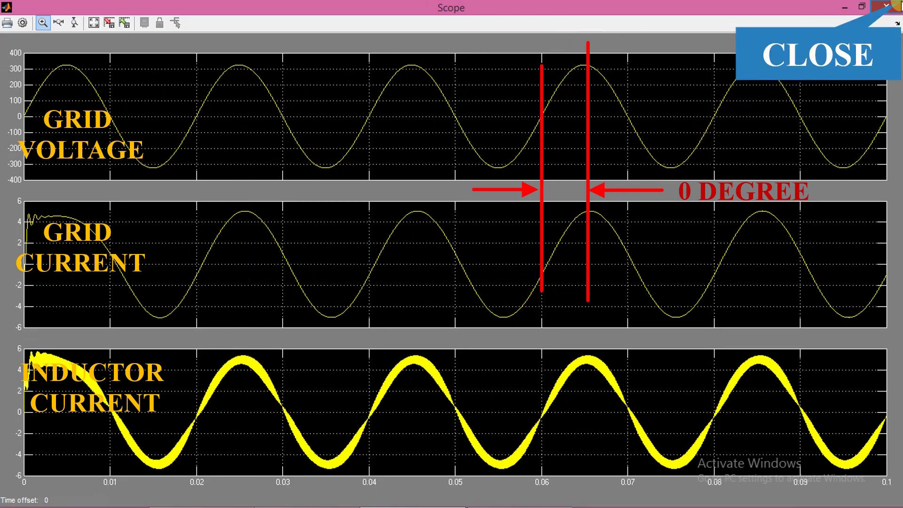
{"action": "left_click", "coordinate": [898, 8]}
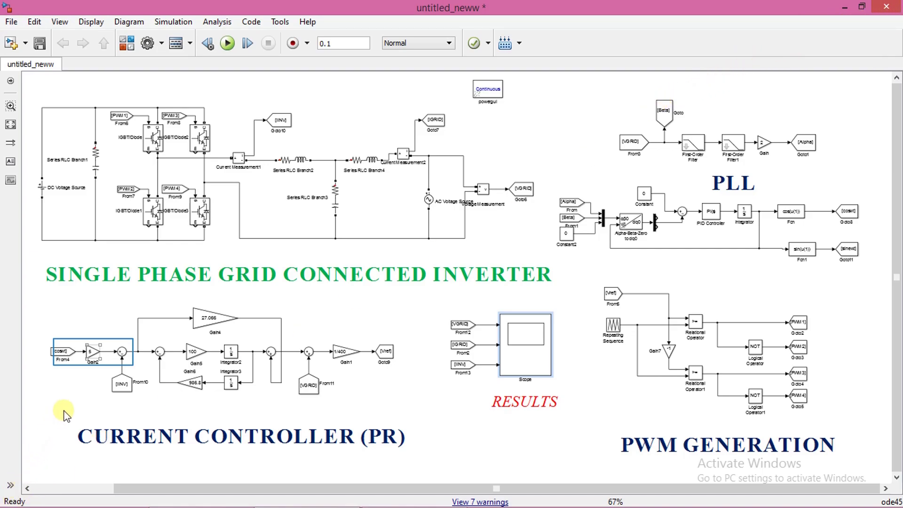
Set the Gain2 reference gain to 10.
{"action": "double_click", "coordinate": [94, 352]}
{"action": "type", "text": "1"}
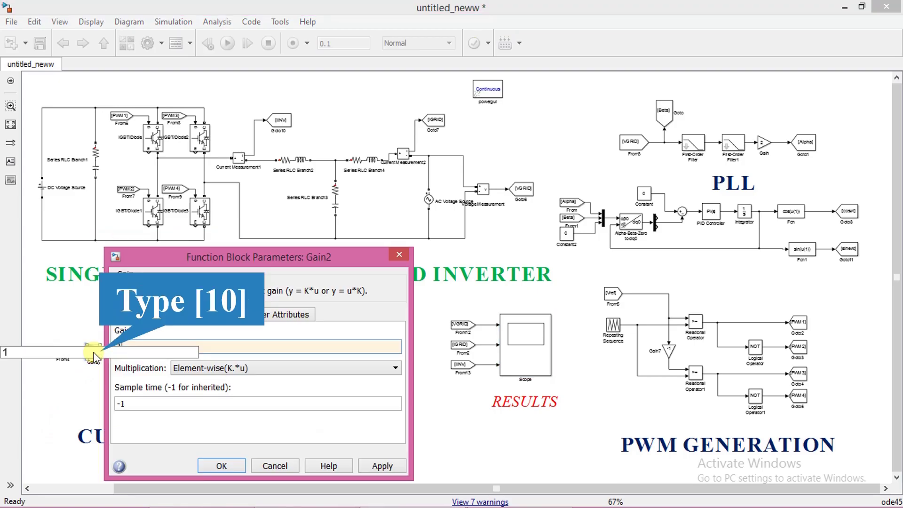
{"action": "type", "text": "0"}
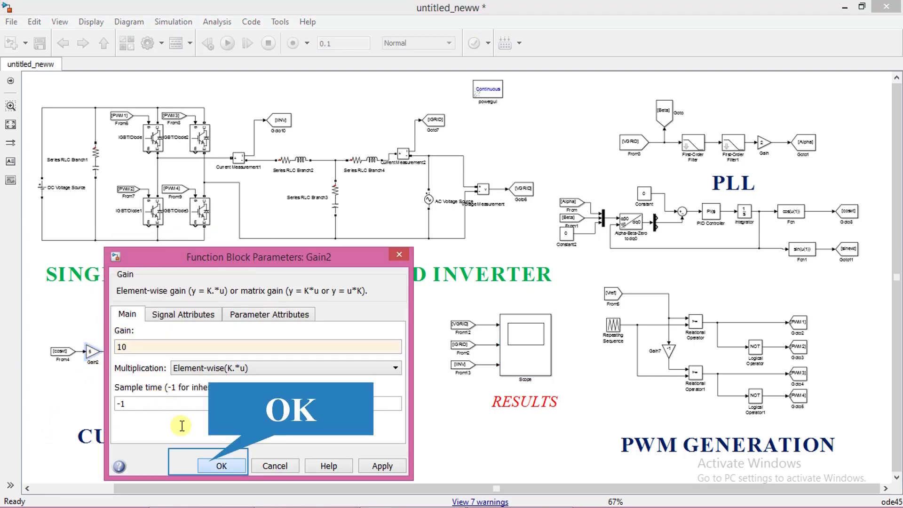
{"action": "left_click", "coordinate": [209, 463]}
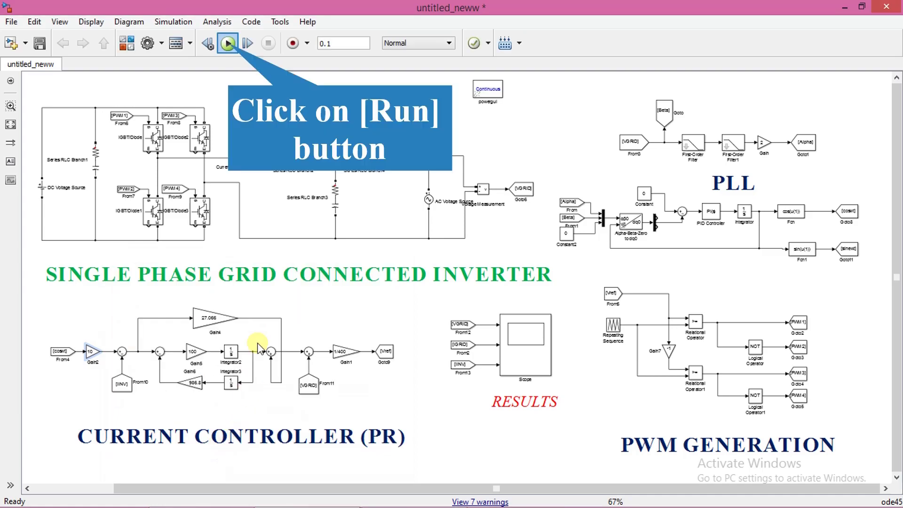
Rerun the simulation and review the autoscaled Scope waveforms before closing it.
{"action": "left_click", "coordinate": [228, 43]}
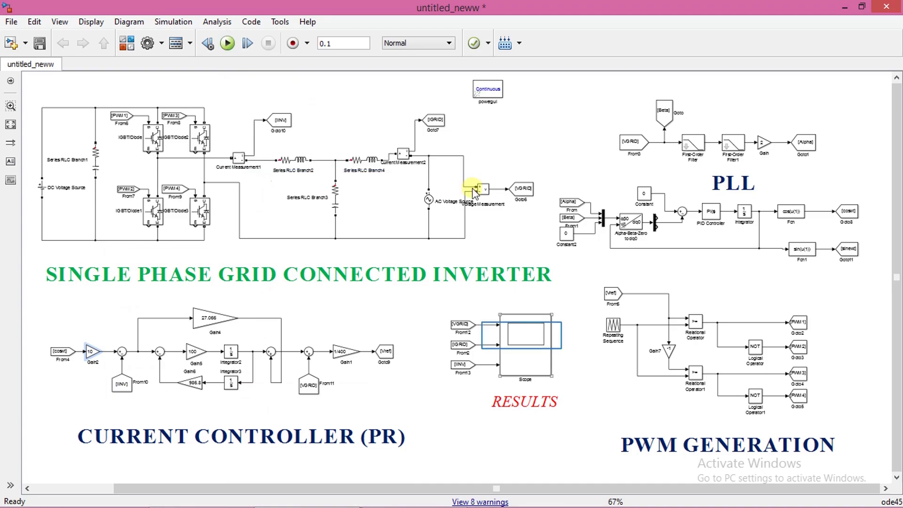
{"action": "double_click", "coordinate": [523, 339]}
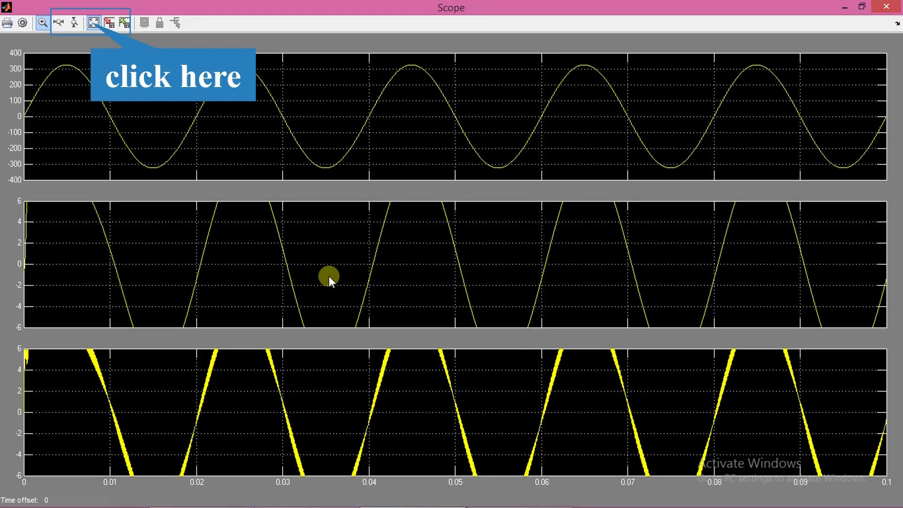
{"action": "left_click", "coordinate": [93, 23]}
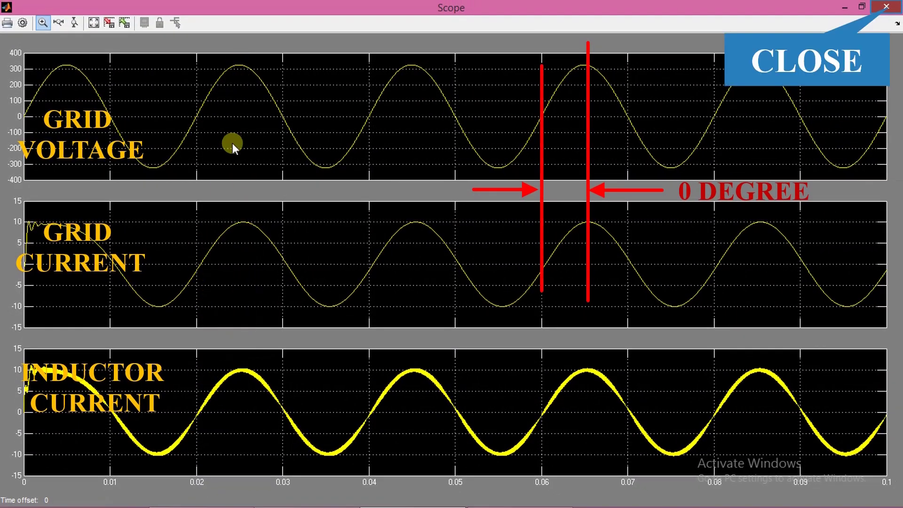
{"action": "left_click", "coordinate": [886, 6]}
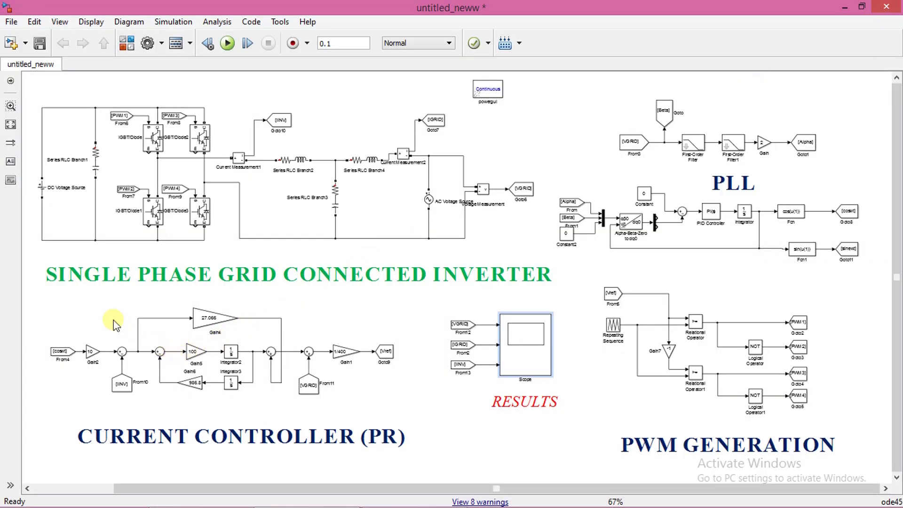
Change the Gain2 reference gain to 15.
{"action": "left_click", "coordinate": [92, 351]}
{"action": "double_click", "coordinate": [91, 351]}
{"action": "type", "text": "15"}
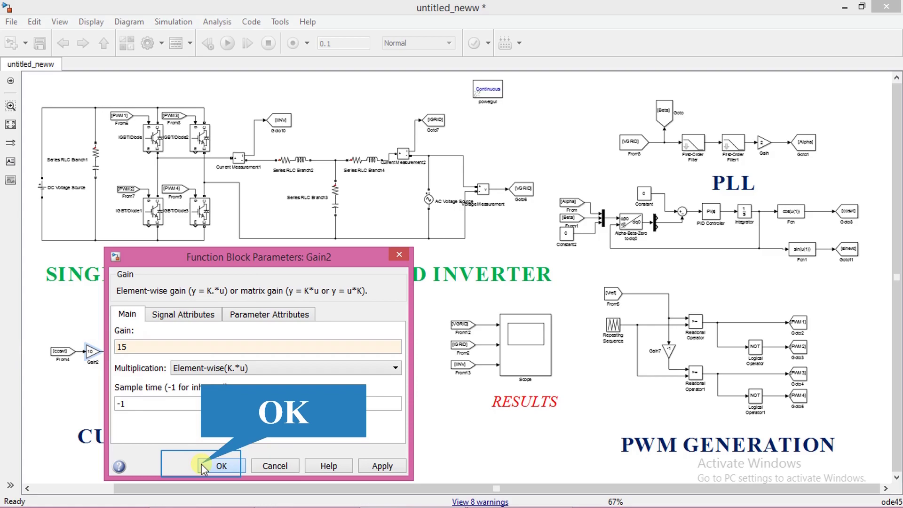
{"action": "left_click", "coordinate": [221, 466]}
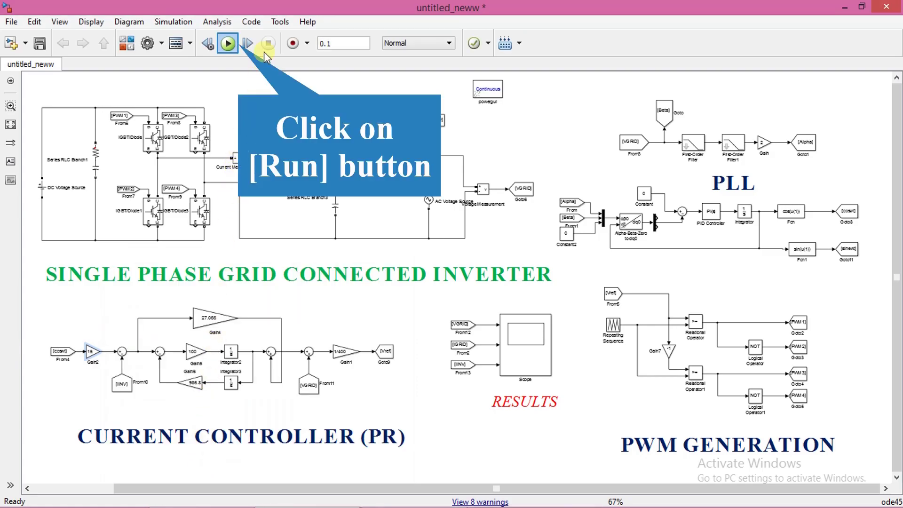
Rerun and check the autoscaled Scope shows in-phase grid current near 15 A peak.
{"action": "left_click", "coordinate": [229, 43]}
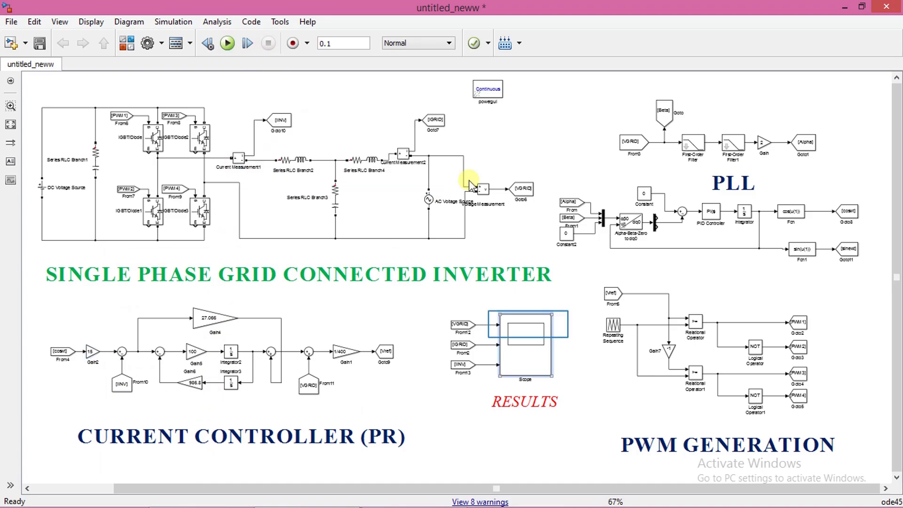
{"action": "double_click", "coordinate": [529, 329]}
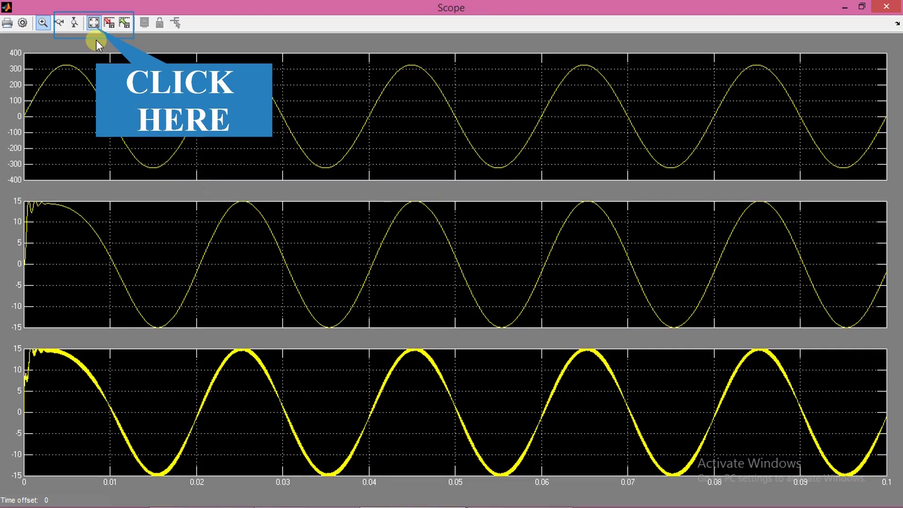
{"action": "left_click", "coordinate": [93, 24]}
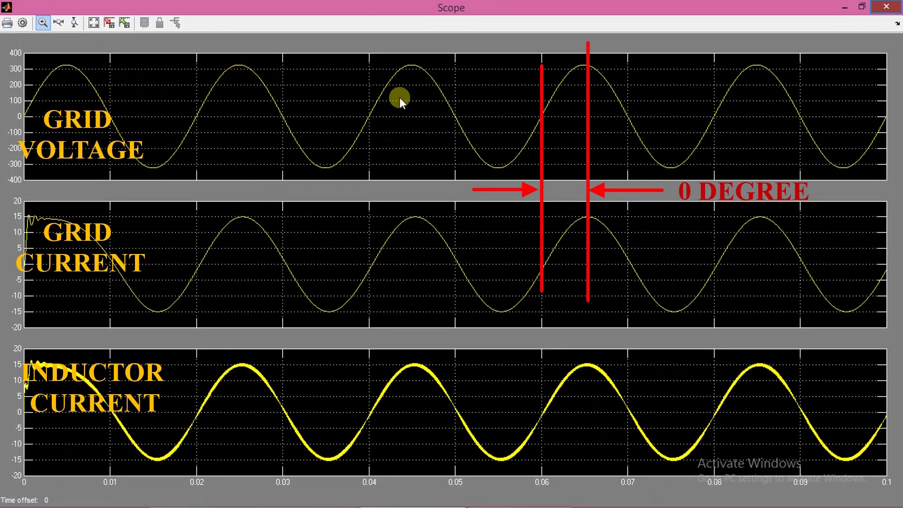
{"action": "left_click", "coordinate": [892, 5]}
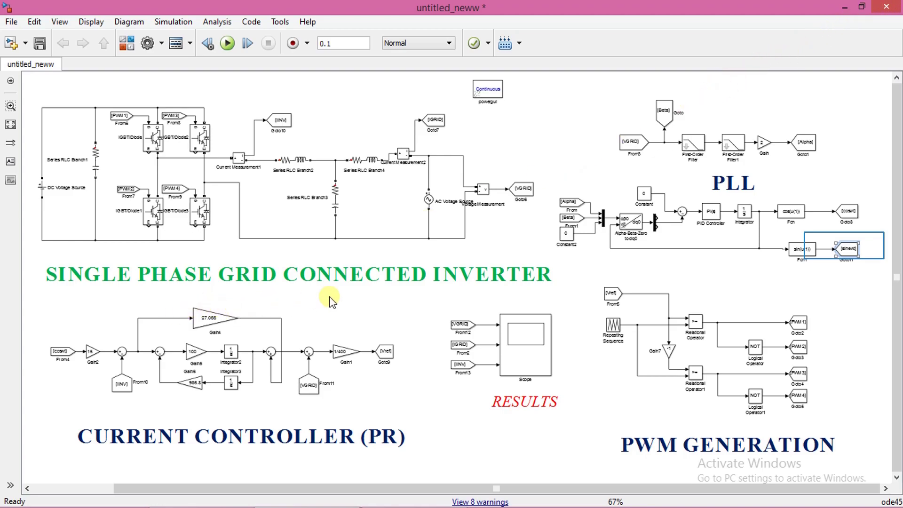
Confirm Goto11 outputs sinewt and switch From4's tag from coswt to sinewt.
{"action": "double_click", "coordinate": [845, 250]}
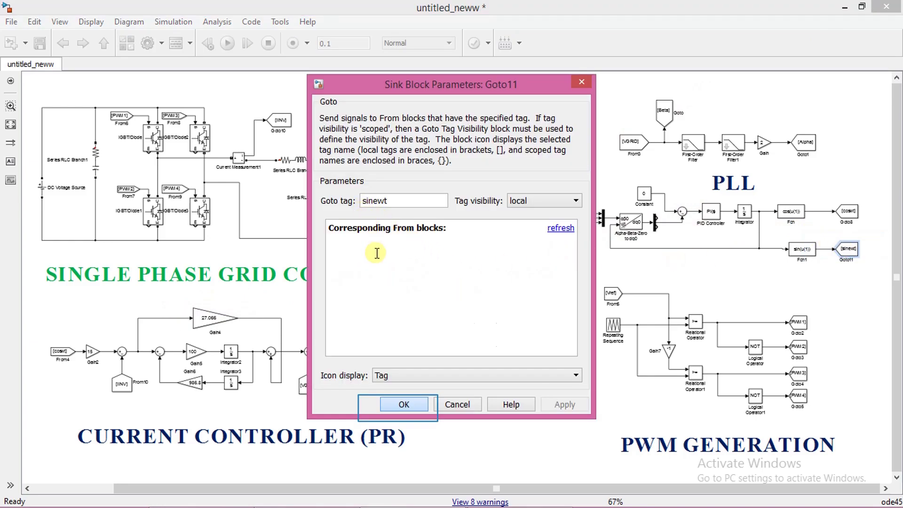
{"action": "left_click", "coordinate": [401, 407]}
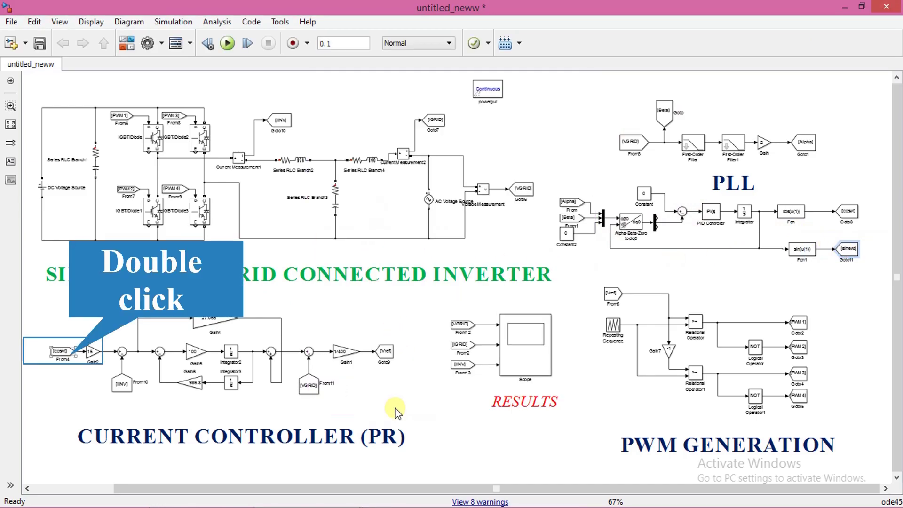
{"action": "double_click", "coordinate": [63, 351]}
{"action": "type", "text": "S"}
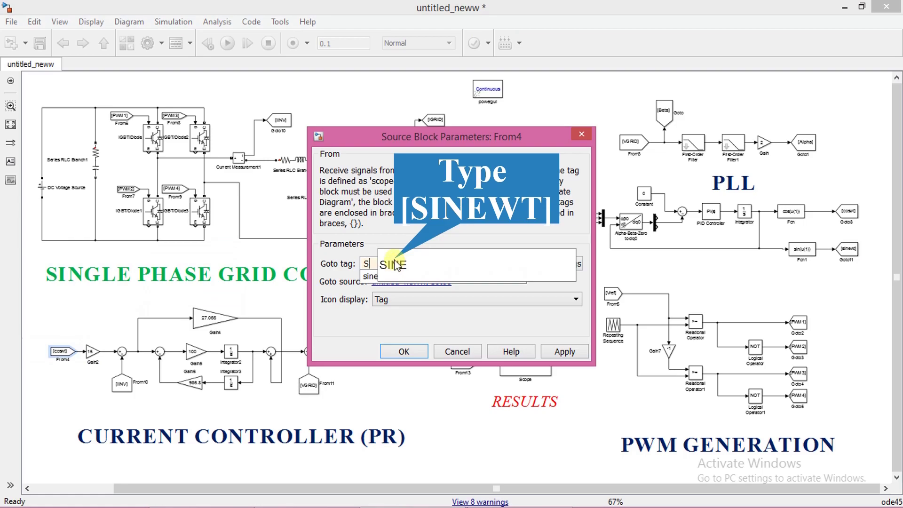
{"action": "type", "text": "I"}
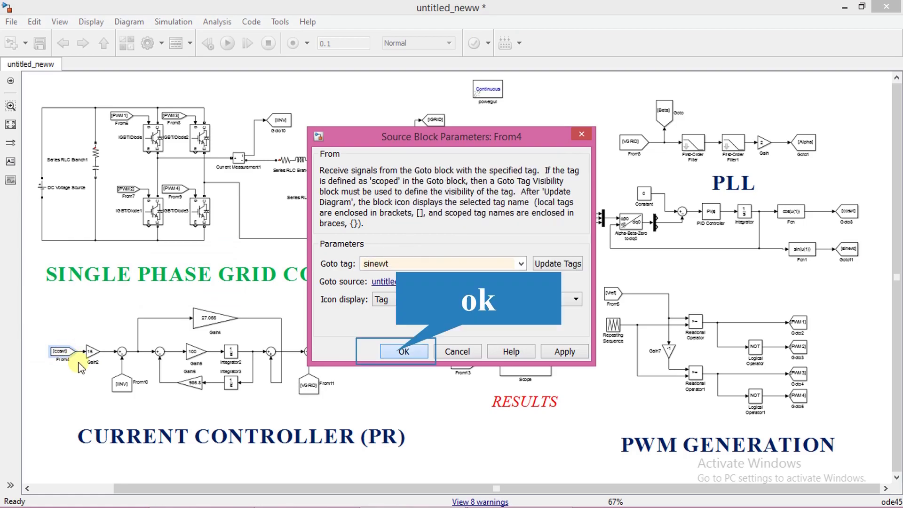
{"action": "left_click", "coordinate": [400, 353]}
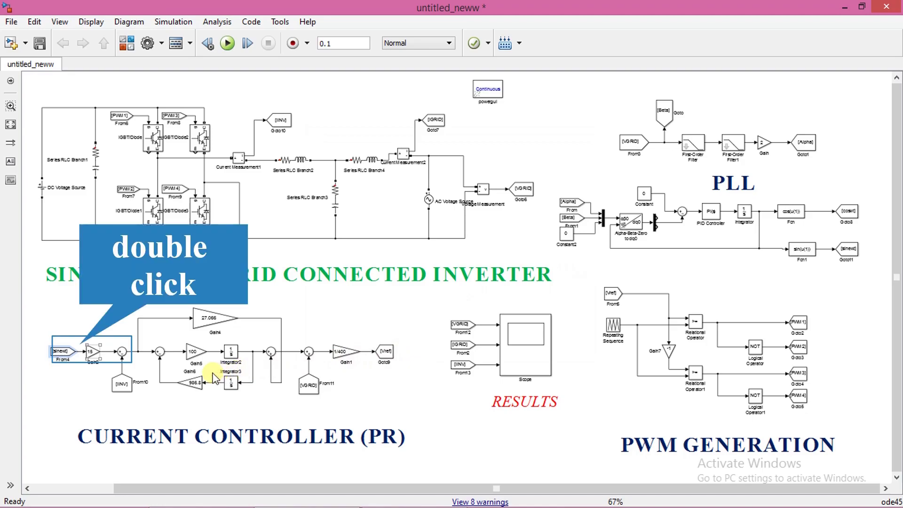
Set the Gain2 reference gain back to 5.
{"action": "double_click", "coordinate": [92, 353]}
{"action": "type", "text": "5"}
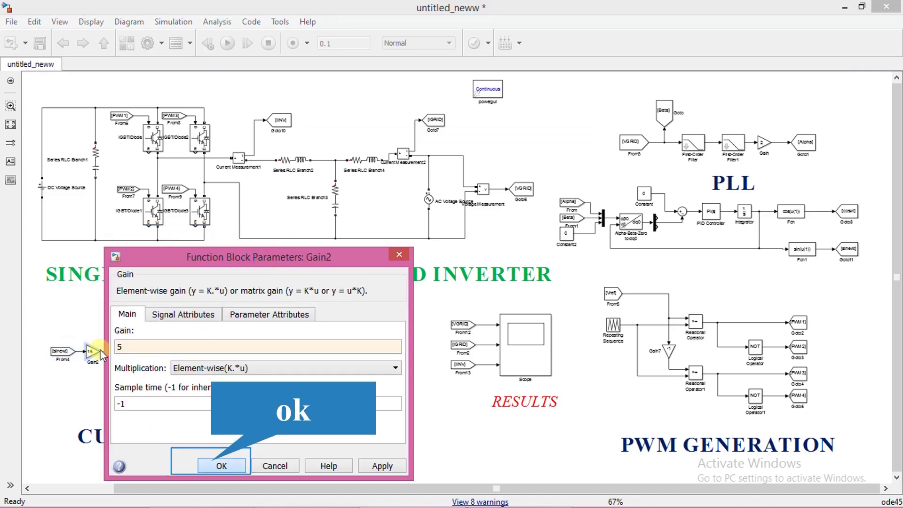
{"action": "left_click", "coordinate": [212, 464]}
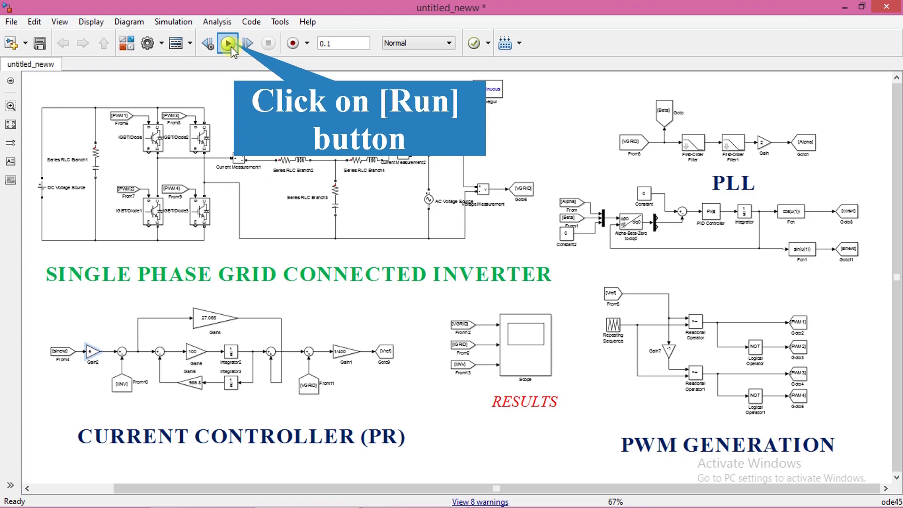
Rerun and check the autoscaled Scope shows grid current 90° shifted from voltage.
{"action": "left_click", "coordinate": [228, 44]}
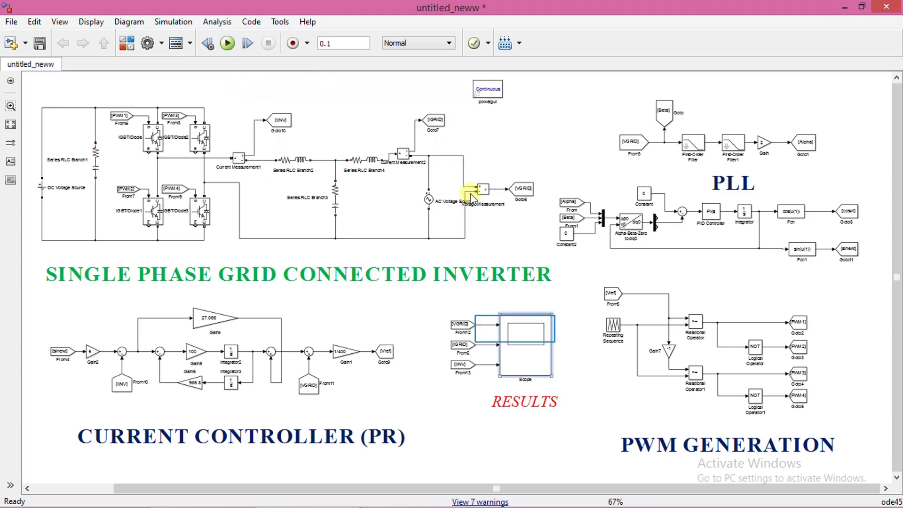
{"action": "double_click", "coordinate": [515, 329]}
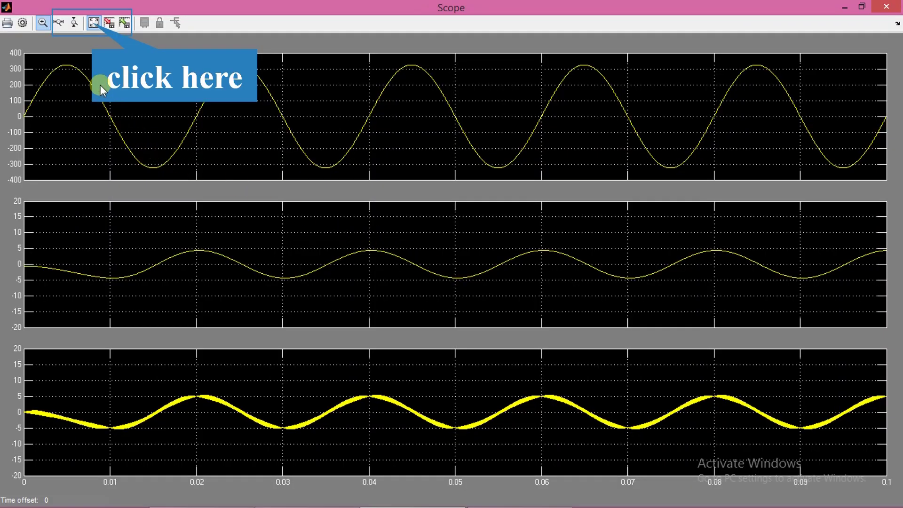
{"action": "left_click", "coordinate": [93, 23]}
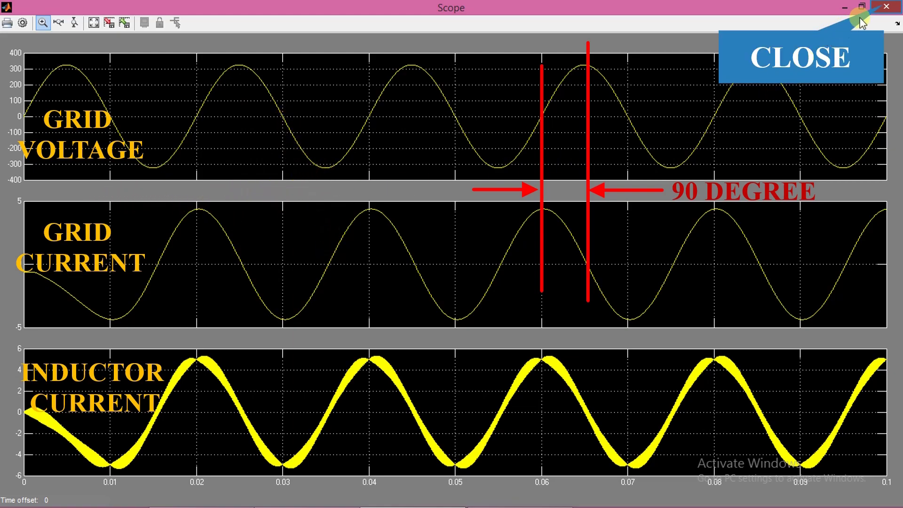
{"action": "left_click", "coordinate": [885, 7]}
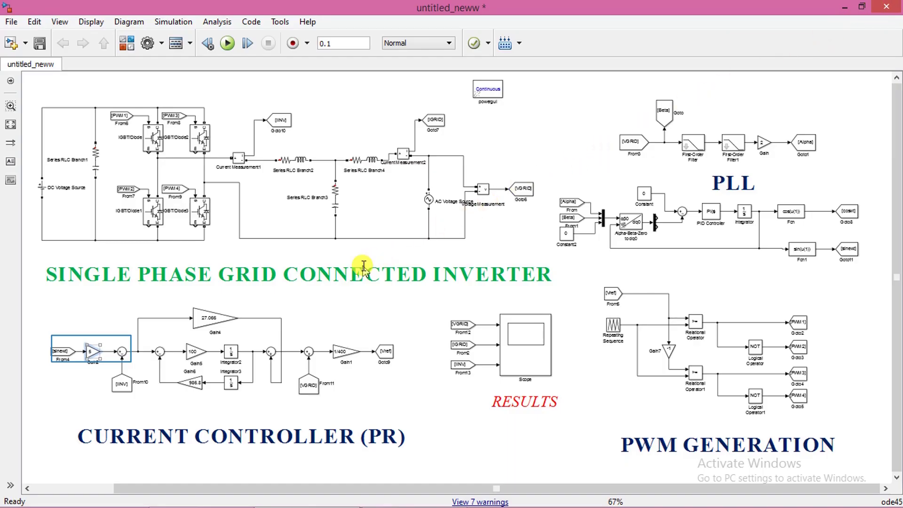
Change the Gain2 reference gain to 10.
{"action": "double_click", "coordinate": [93, 351]}
{"action": "type", "text": "10"}
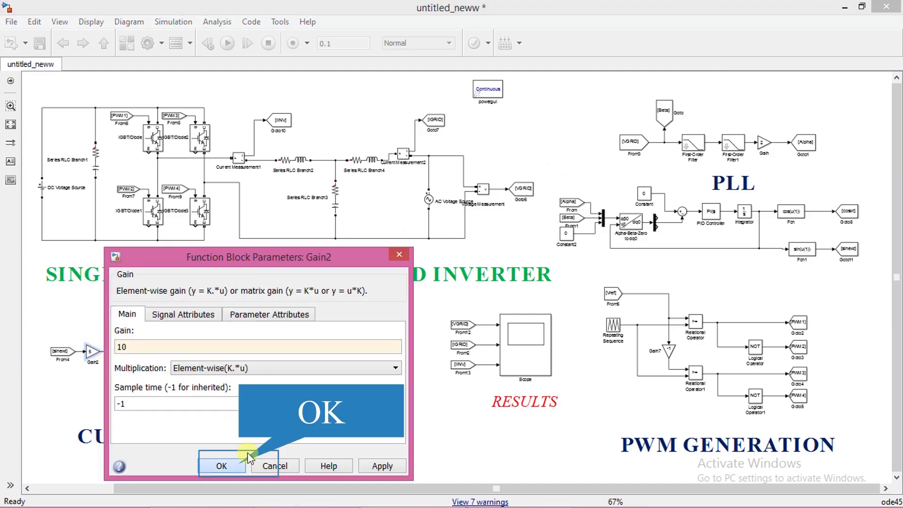
{"action": "left_click", "coordinate": [221, 465]}
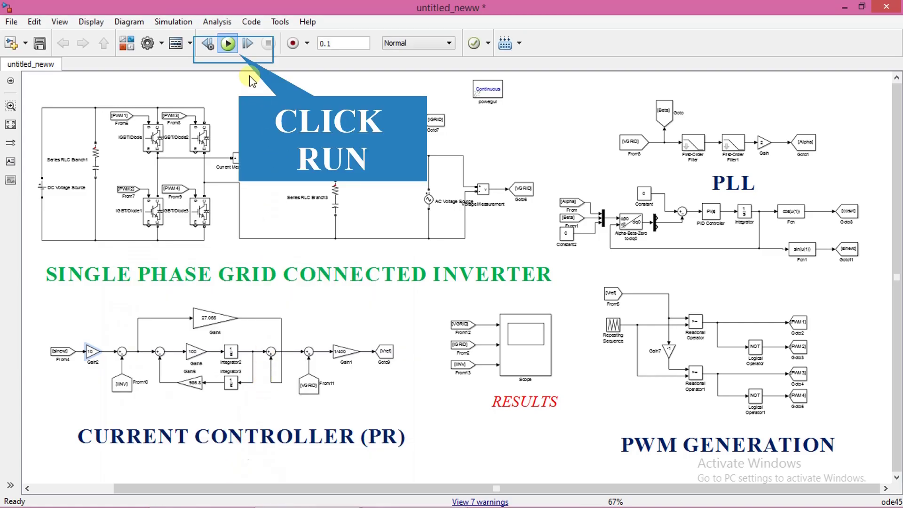
Rerun and verify the 90°-shifted grid current near 10 A peak on the autoscaled Scope.
{"action": "left_click", "coordinate": [228, 43]}
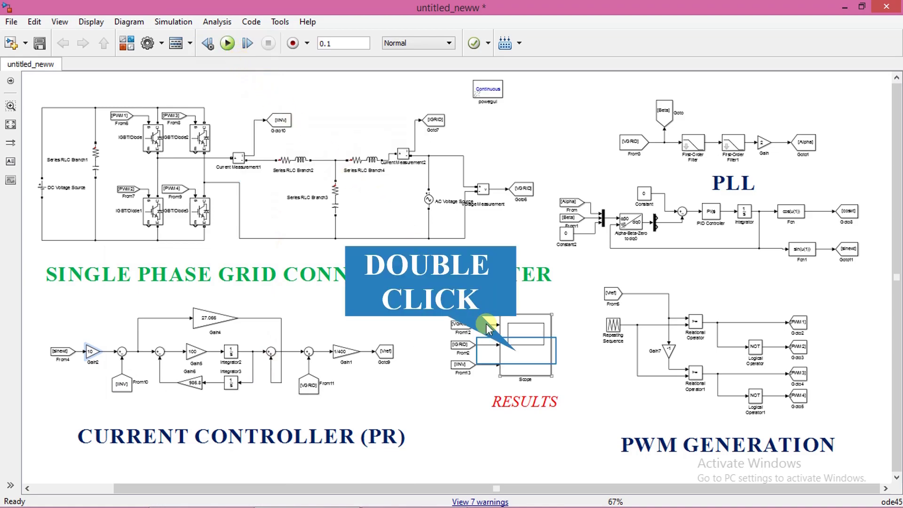
{"action": "double_click", "coordinate": [518, 355]}
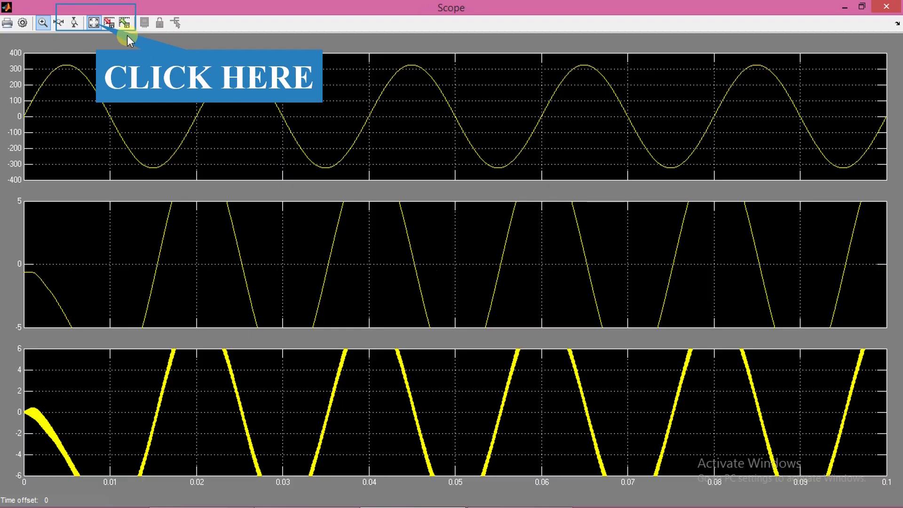
{"action": "left_click", "coordinate": [104, 24]}
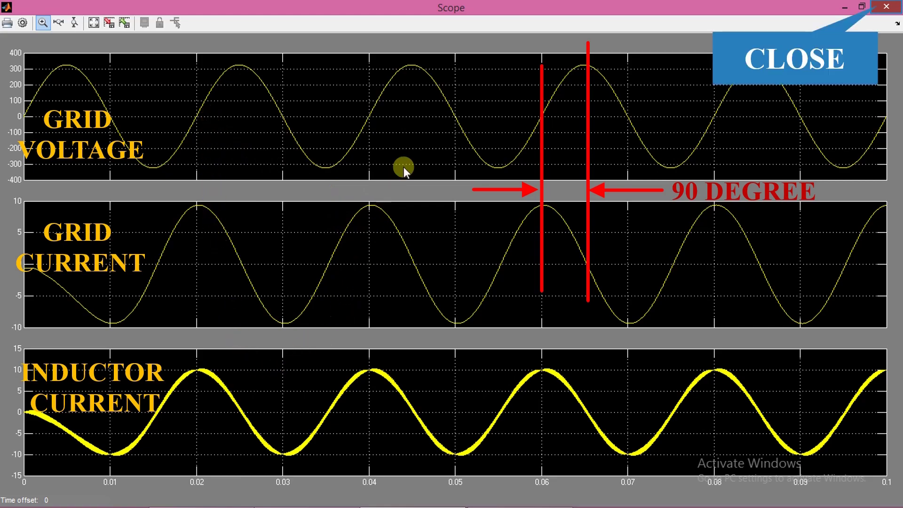
{"action": "left_click", "coordinate": [882, 8]}
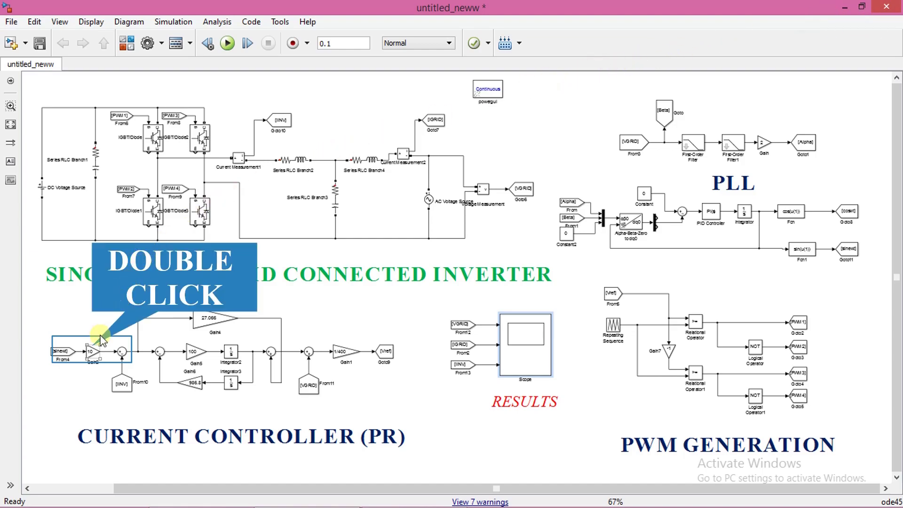
Change the Gain2 reference gain to 15.
{"action": "double_click", "coordinate": [92, 350]}
{"action": "type", "text": "1"}
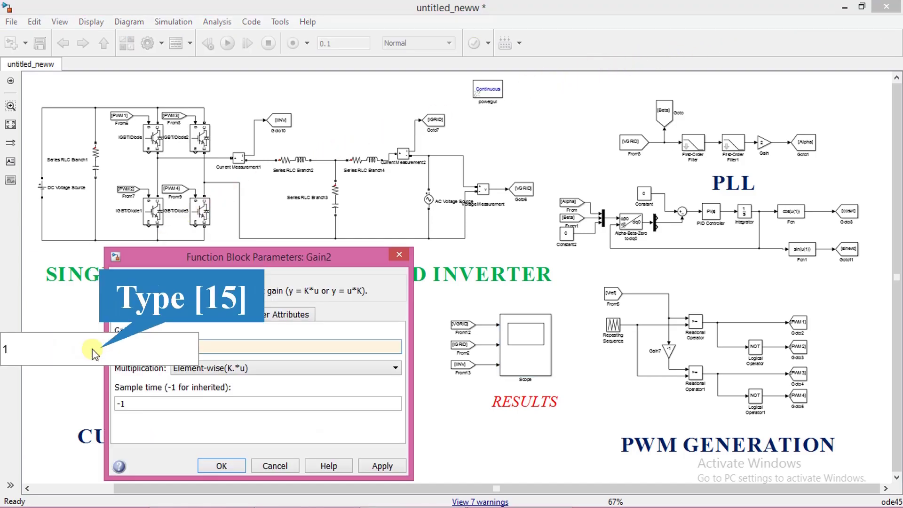
{"action": "type", "text": "5"}
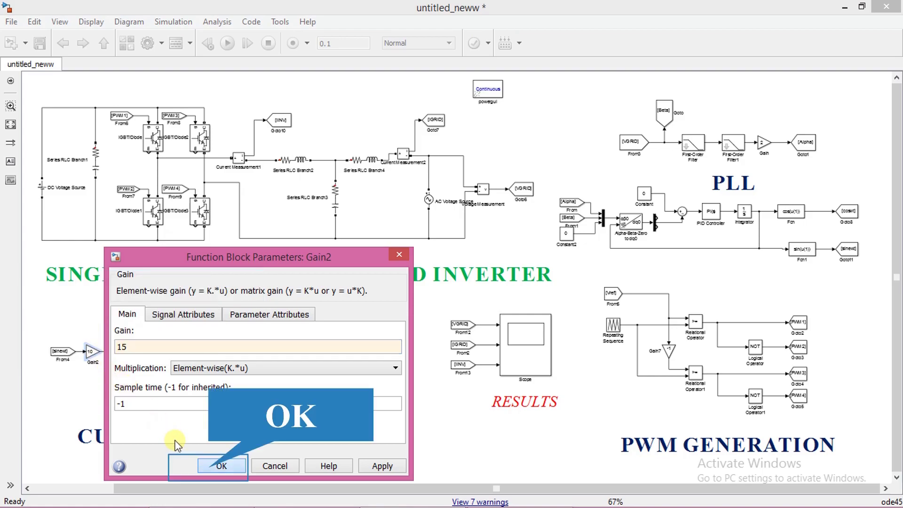
{"action": "left_click", "coordinate": [212, 468]}
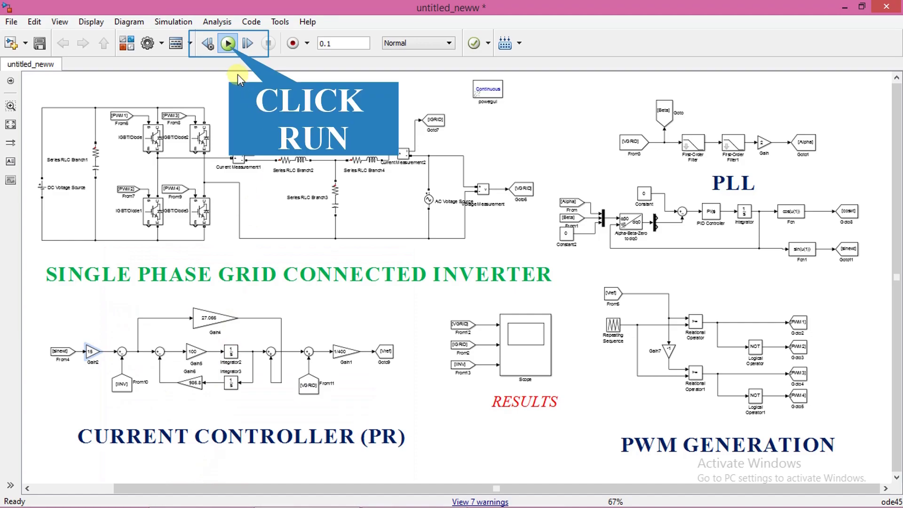
Rerun and autoscale the Scope showing 90°-shifted grid current near 15 A peak.
{"action": "left_click", "coordinate": [229, 45]}
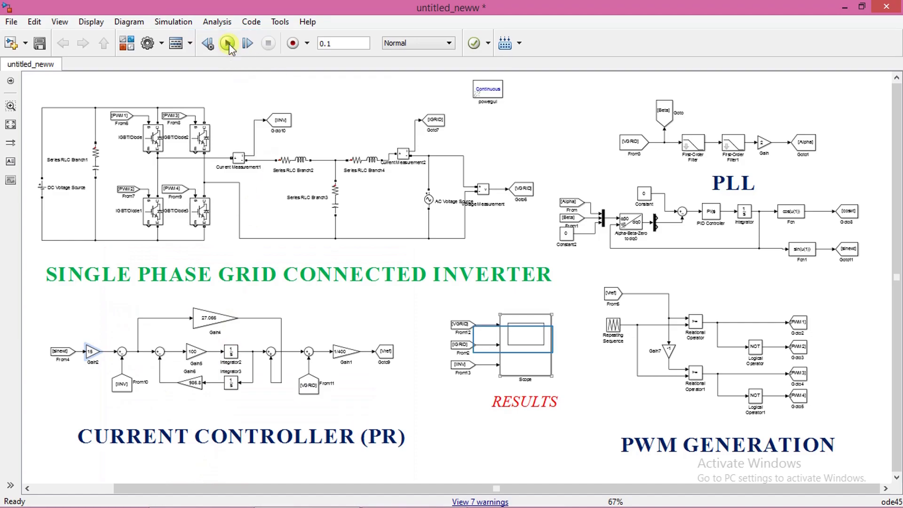
{"action": "double_click", "coordinate": [515, 339]}
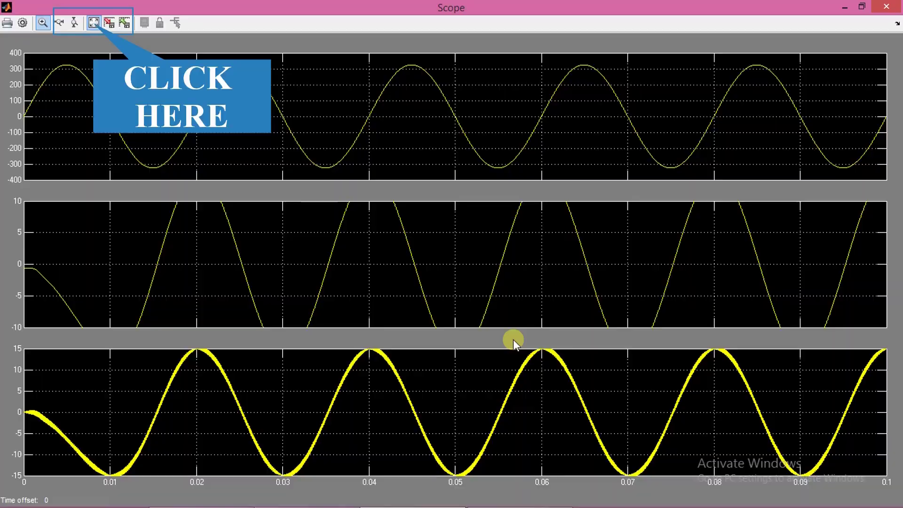
{"action": "left_click", "coordinate": [101, 27]}
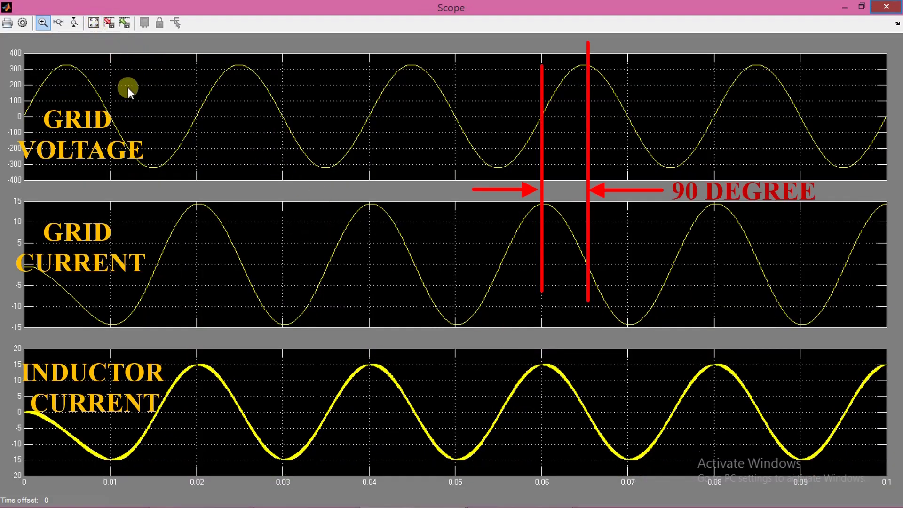